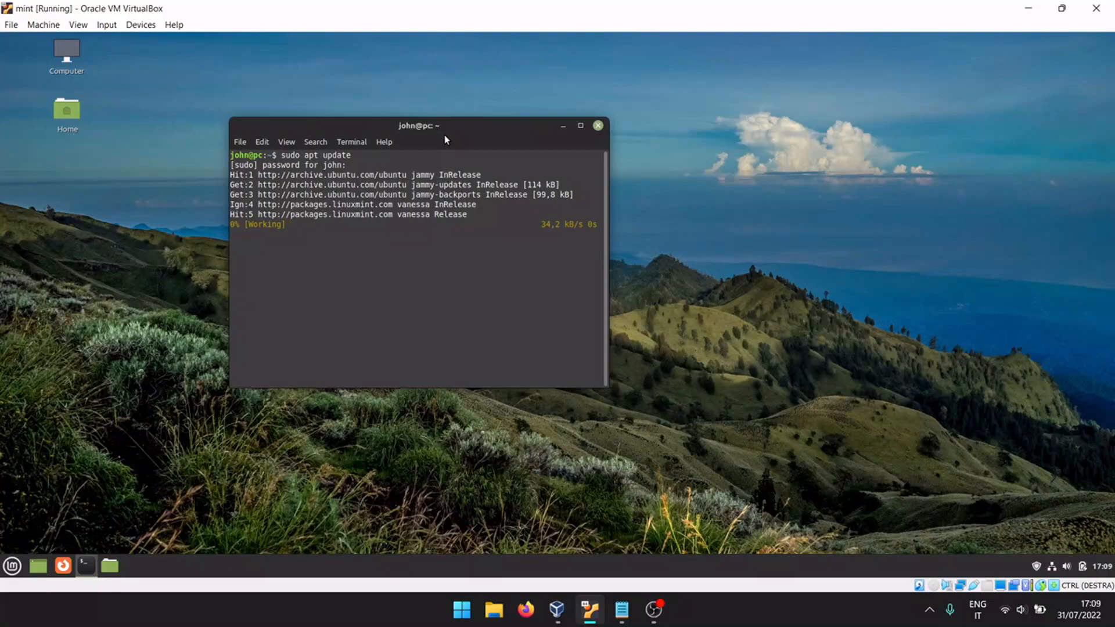
# - Run sudo apt upgrade, confirm nothing needs upgrading, and clear the terminal screen
pyautogui.click(931, 611)
pyautogui.rightClick(930, 570)
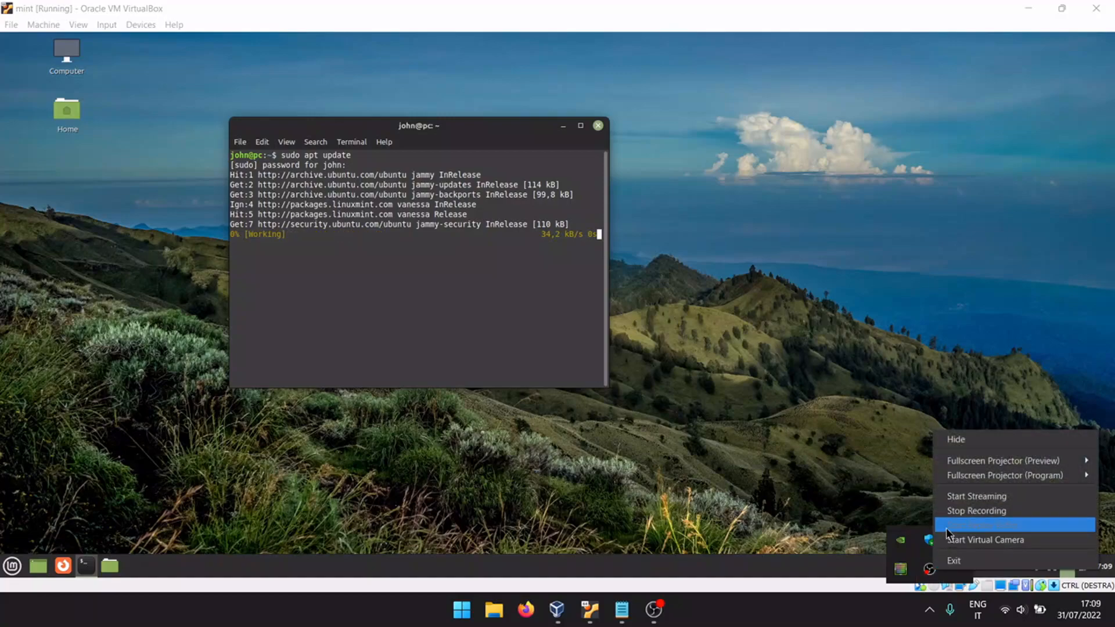
pyautogui.click(946, 528)
pyautogui.click(467, 309)
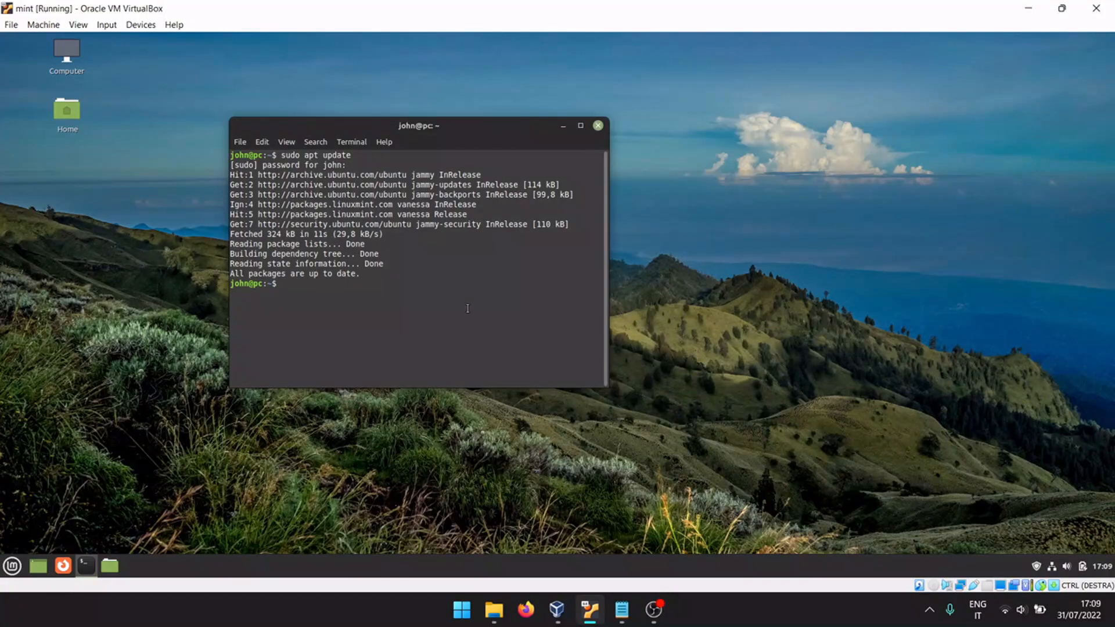
pyautogui.write('sudo apt upgrade')
pyautogui.press('Return')
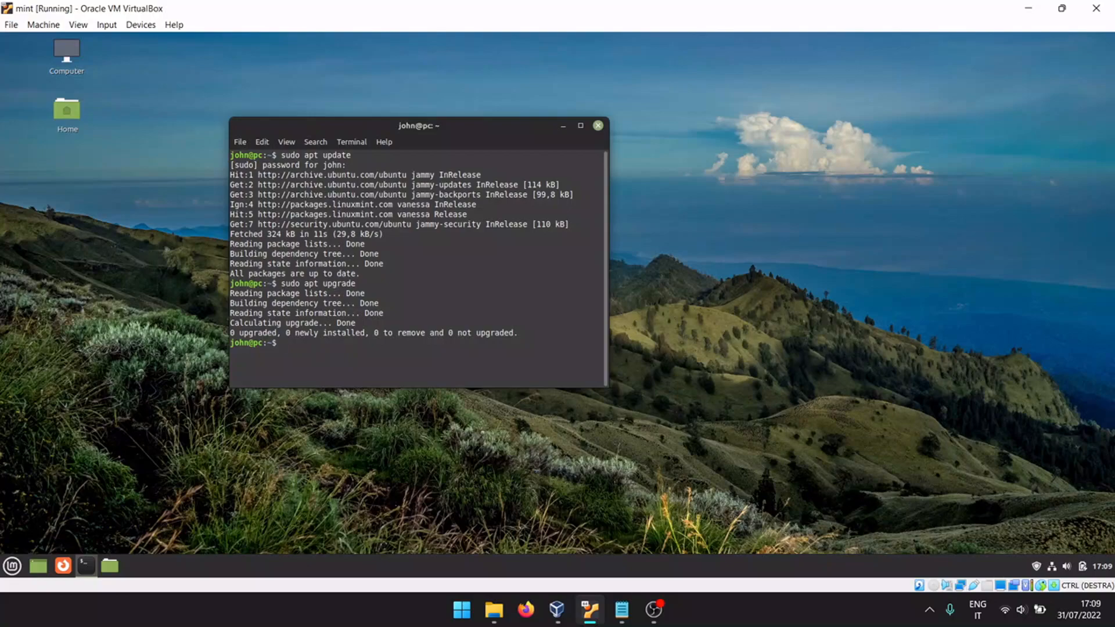
pyautogui.hotkey('ctrl', 'l')
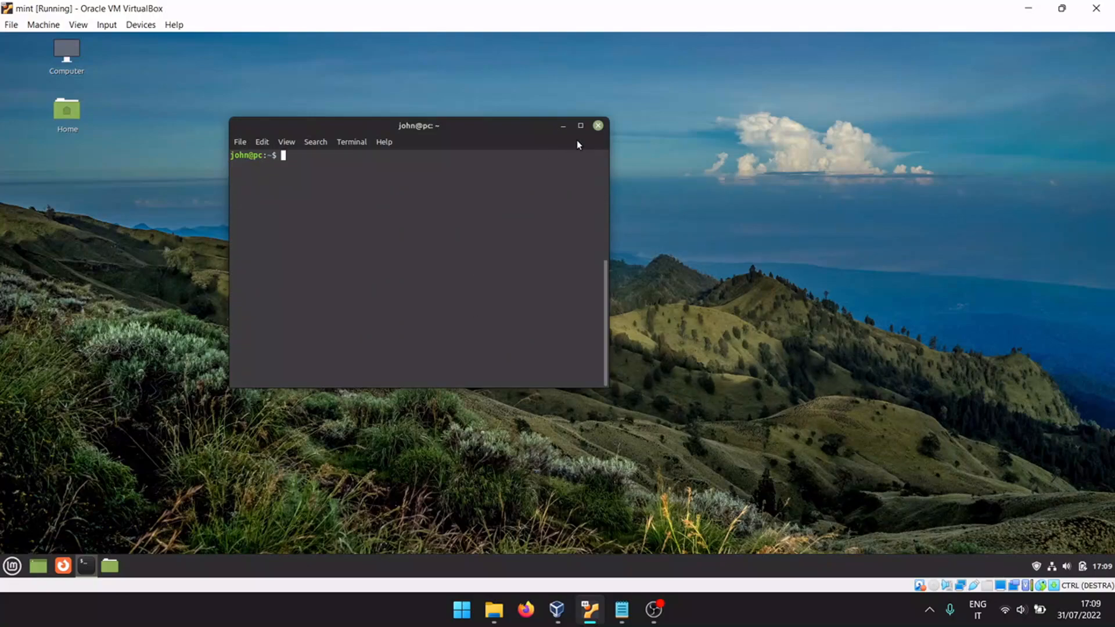
# - Close Terminal, launch Update Manager, and check its information log
pyautogui.click(596, 126)
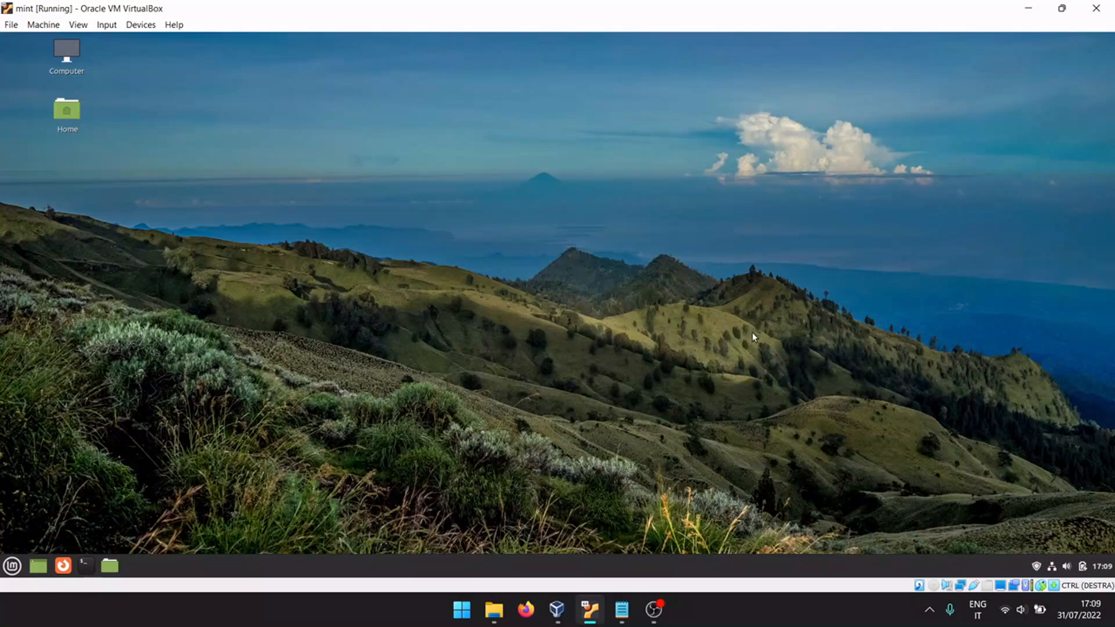
pyautogui.click(1037, 566)
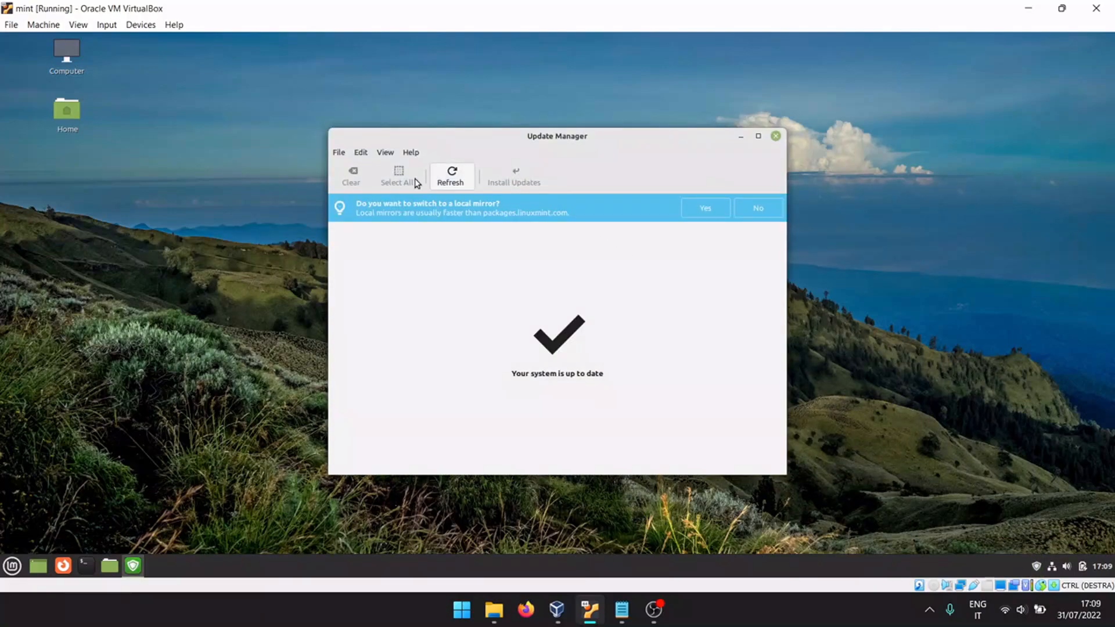
pyautogui.click(389, 154)
pyautogui.moveTo(390, 166)
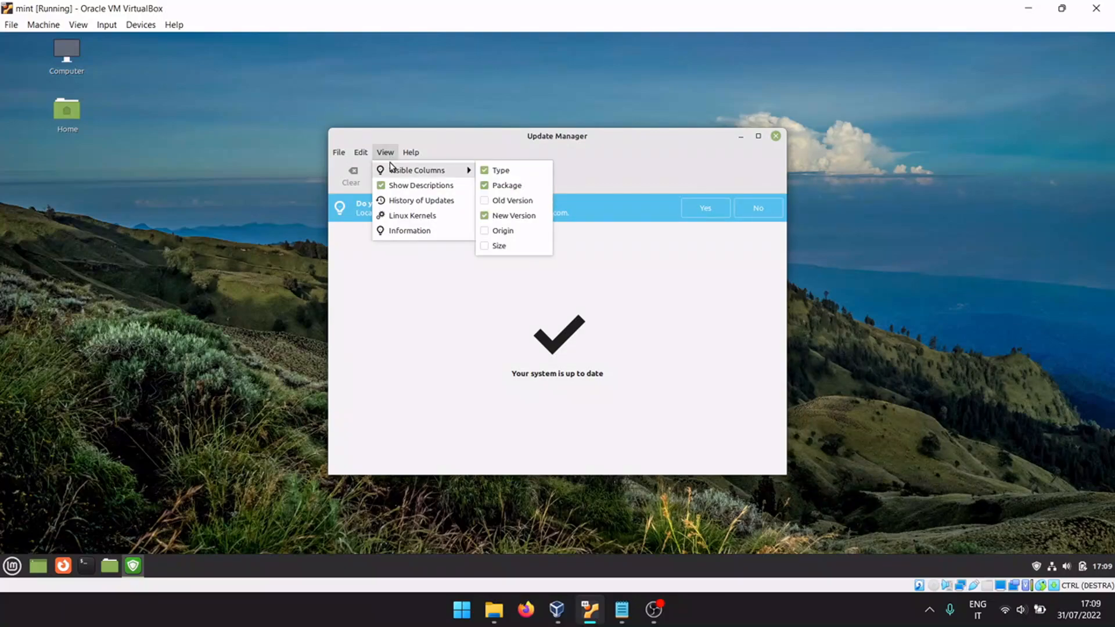
pyautogui.click(396, 225)
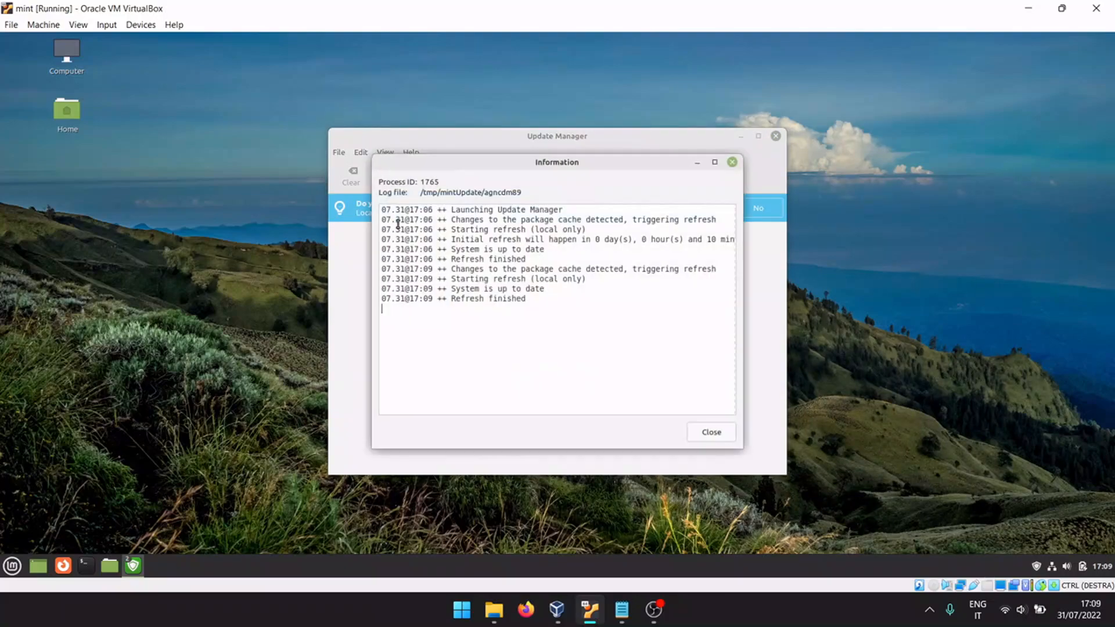
pyautogui.click(710, 432)
# - Enable automatic Cinnamon spices and flatpak updates in Preferences, then close Update Manager
pyautogui.click(411, 152)
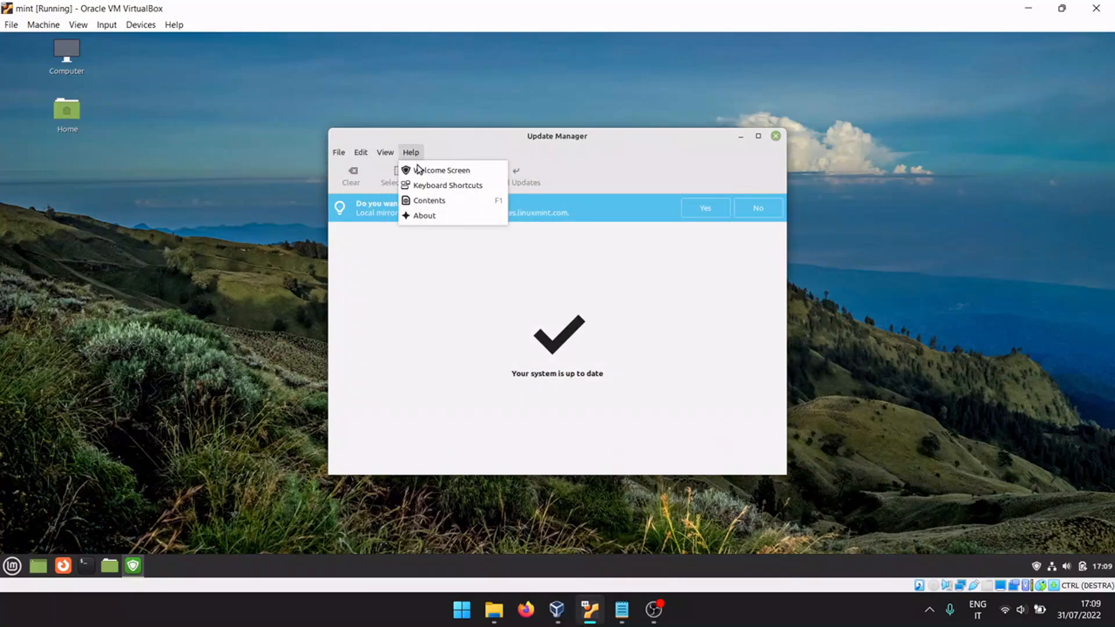
pyautogui.moveTo(361, 154)
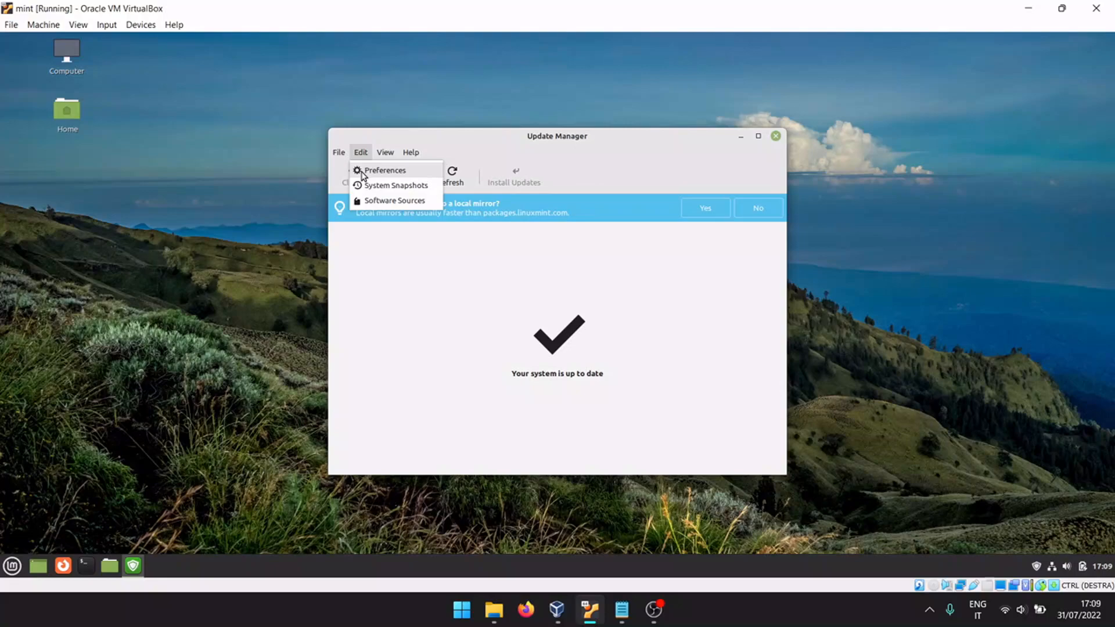
pyautogui.click(361, 170)
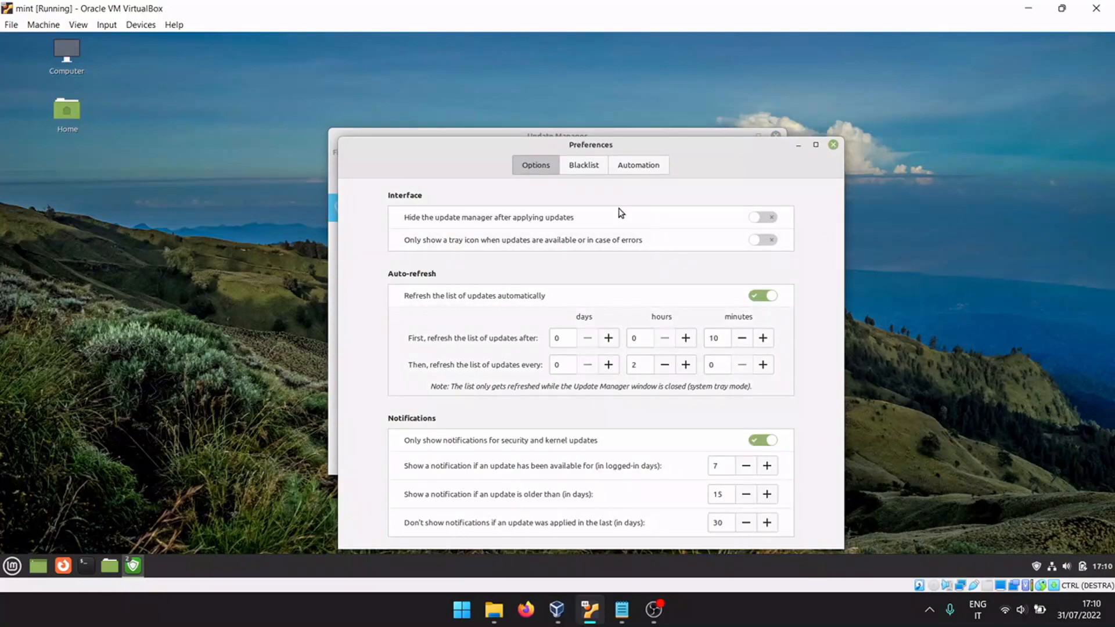
pyautogui.click(627, 168)
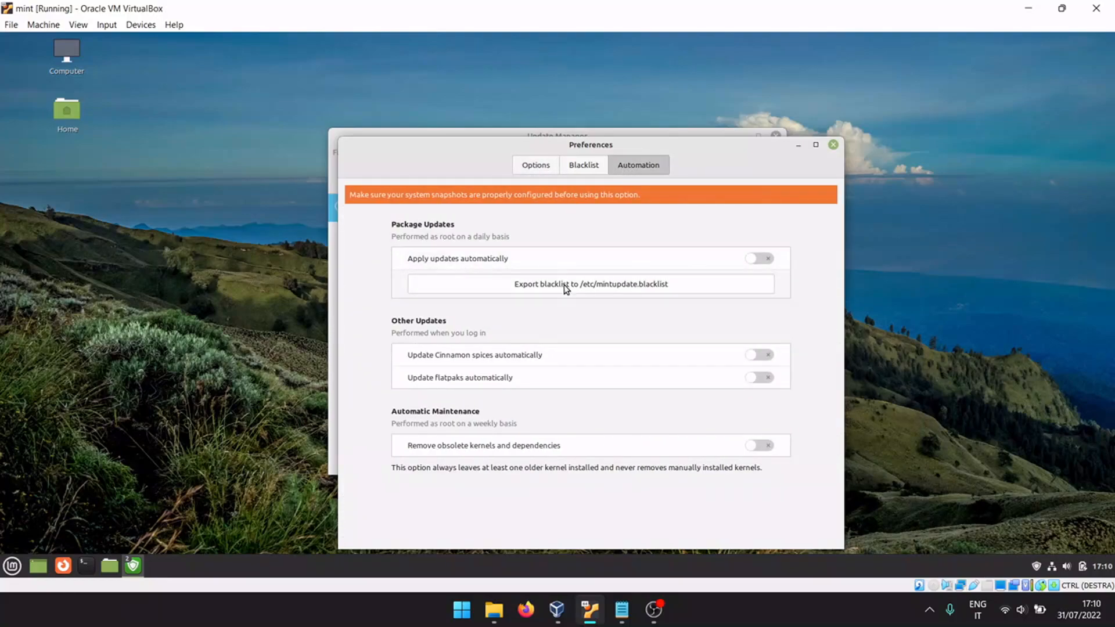
pyautogui.click(757, 359)
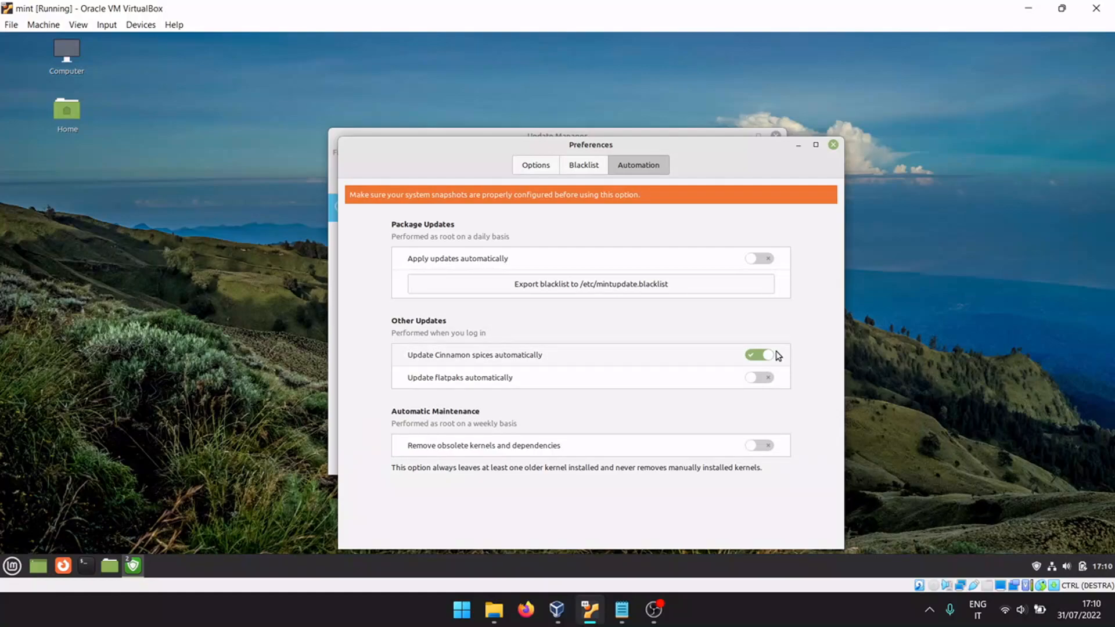
pyautogui.click(765, 378)
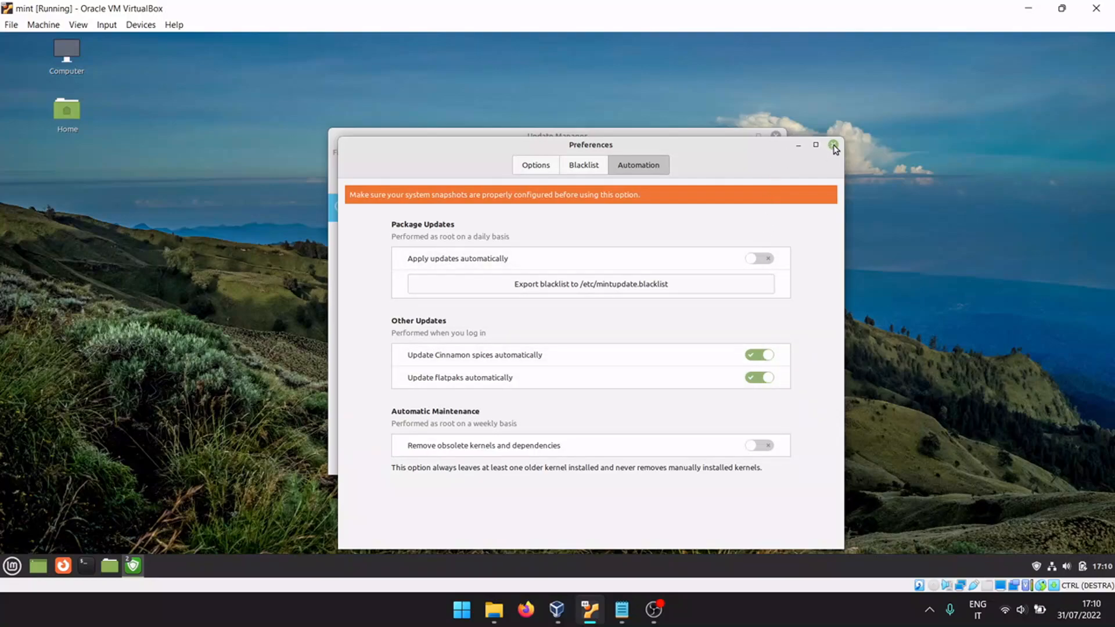
pyautogui.click(835, 145)
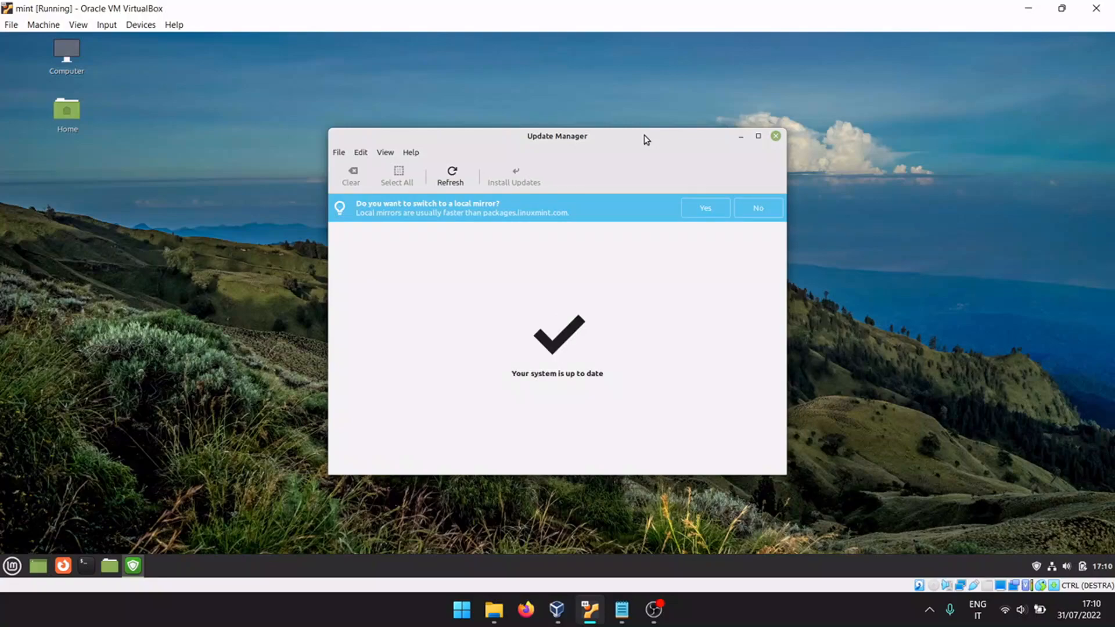
pyautogui.click(779, 136)
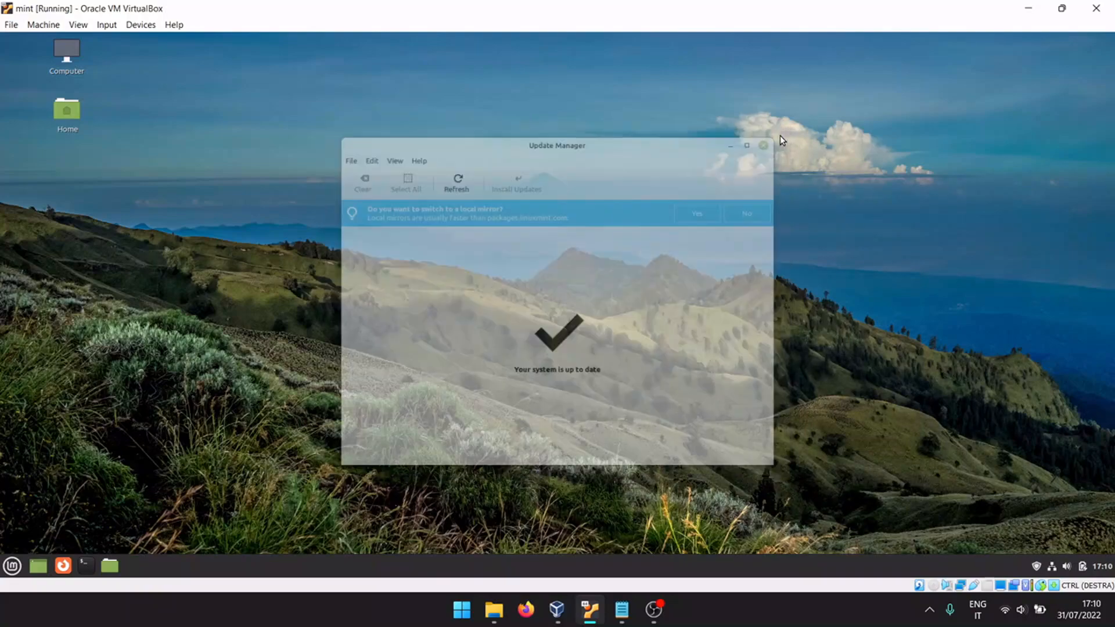
# - Launch Software Sources via the menu search 'sol' and authenticate with the administrator password
pyautogui.click(12, 566)
pyautogui.write('sol')
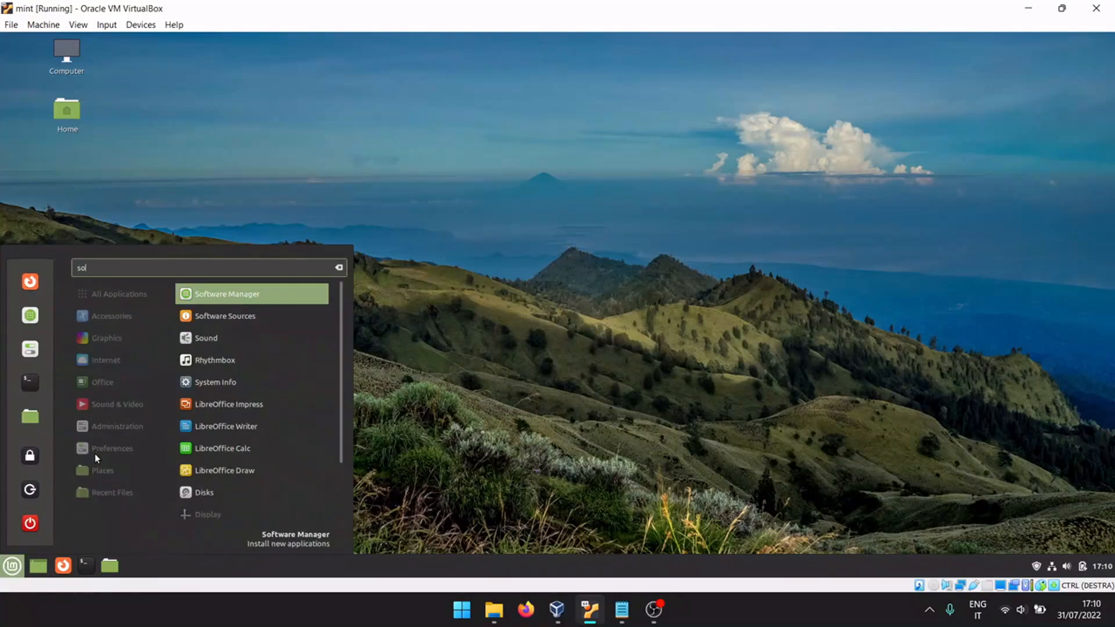
pyautogui.click(208, 322)
pyautogui.write('••••')
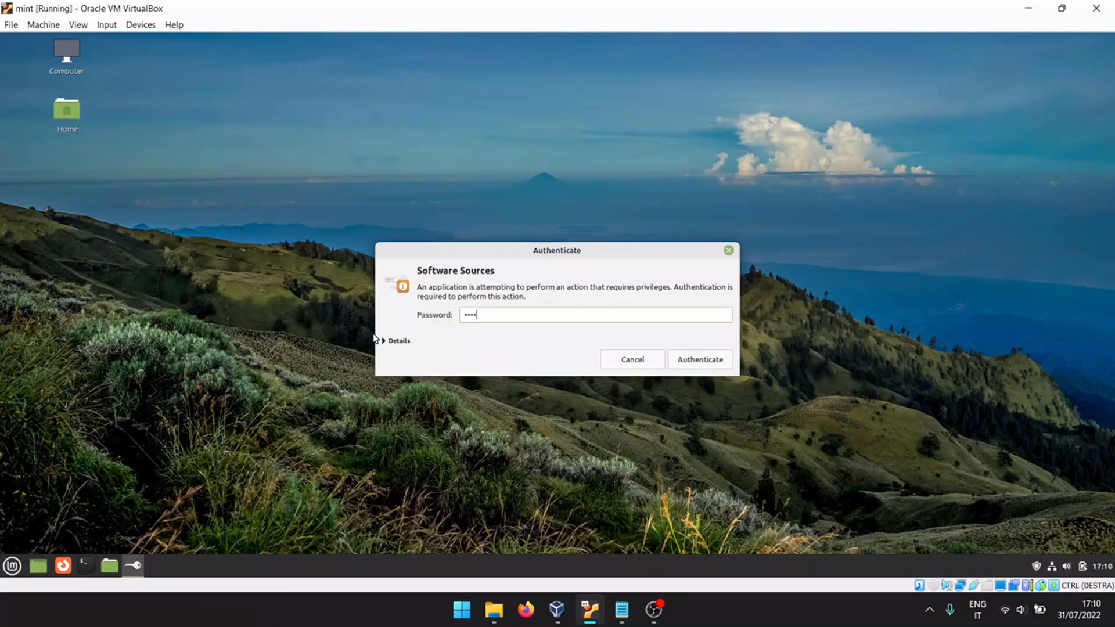
pyautogui.click(678, 359)
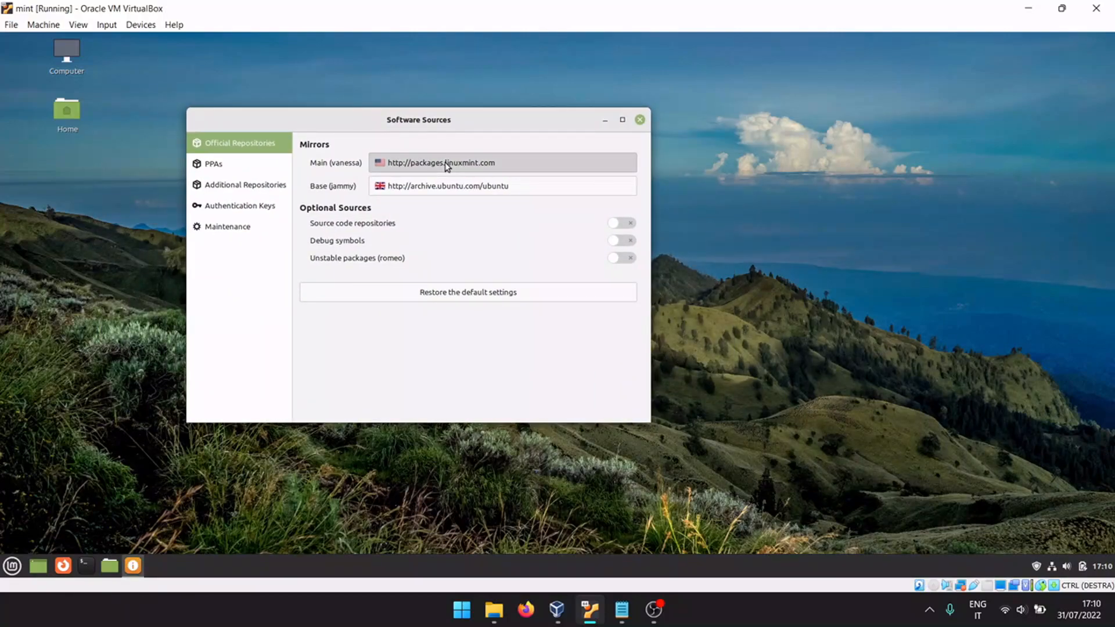
# - Set the Main mirror to cyberbits and the Base mirror to easyname.at, then refresh the cache
pyautogui.click(447, 167)
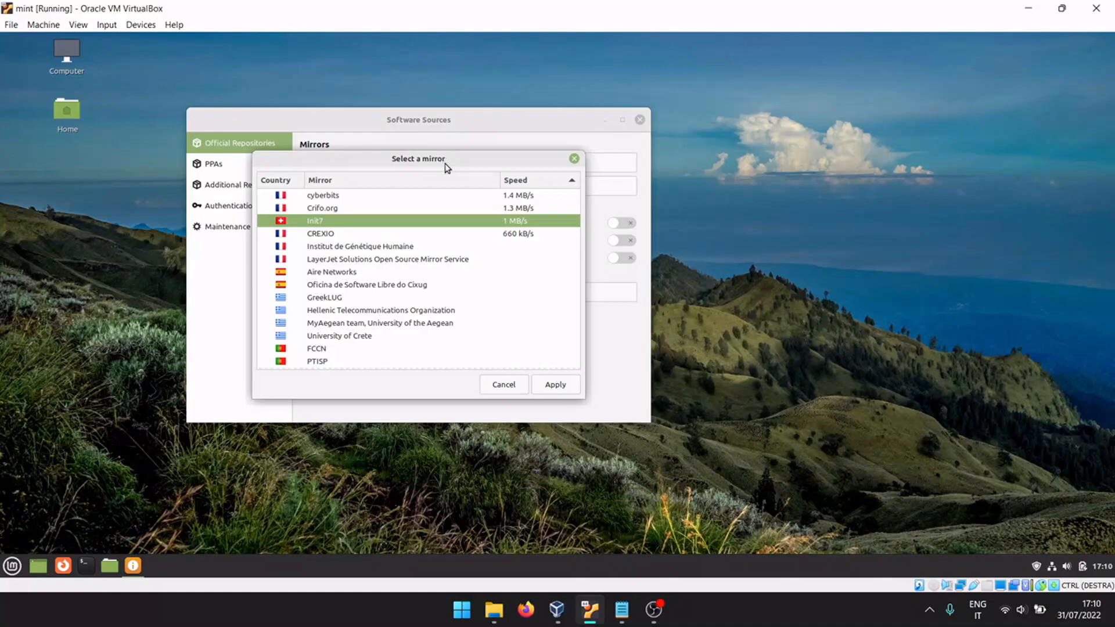
pyautogui.click(471, 195)
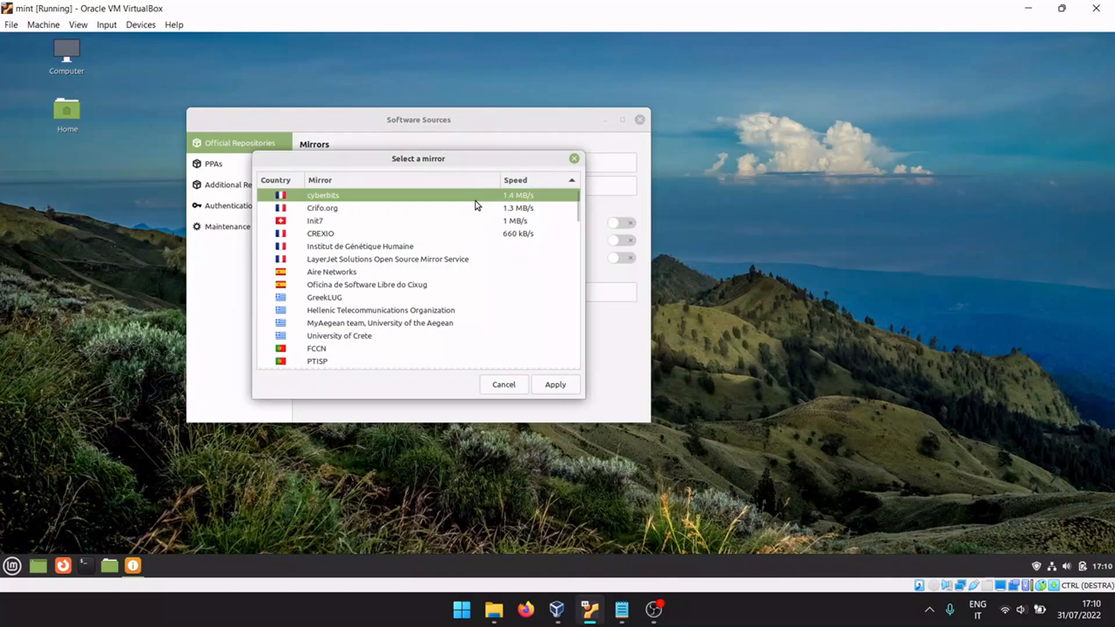
pyautogui.click(543, 386)
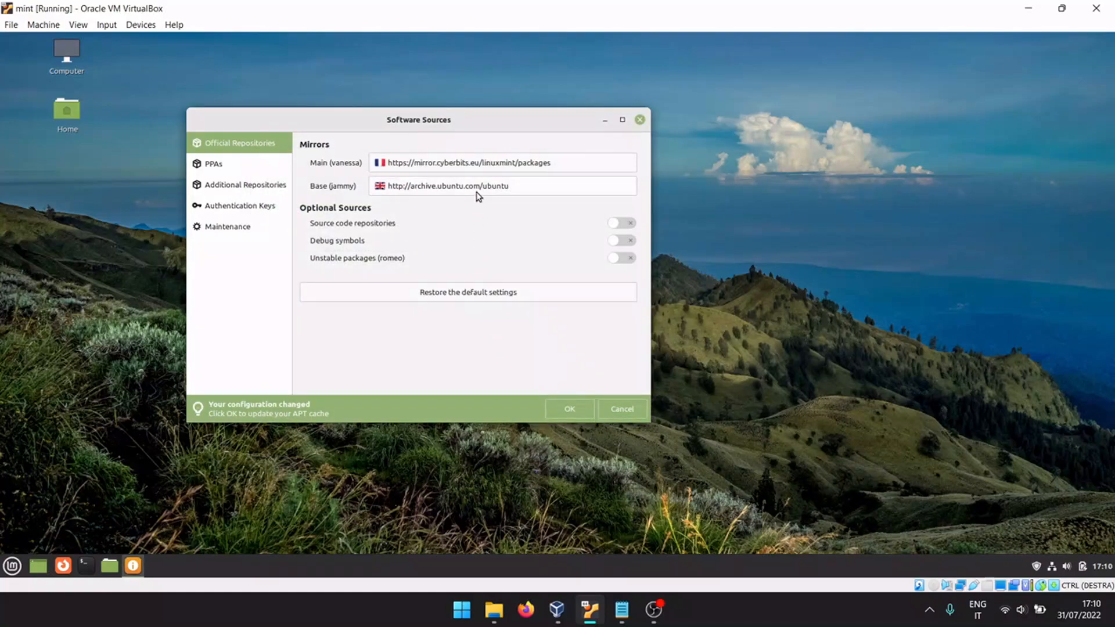
pyautogui.click(480, 187)
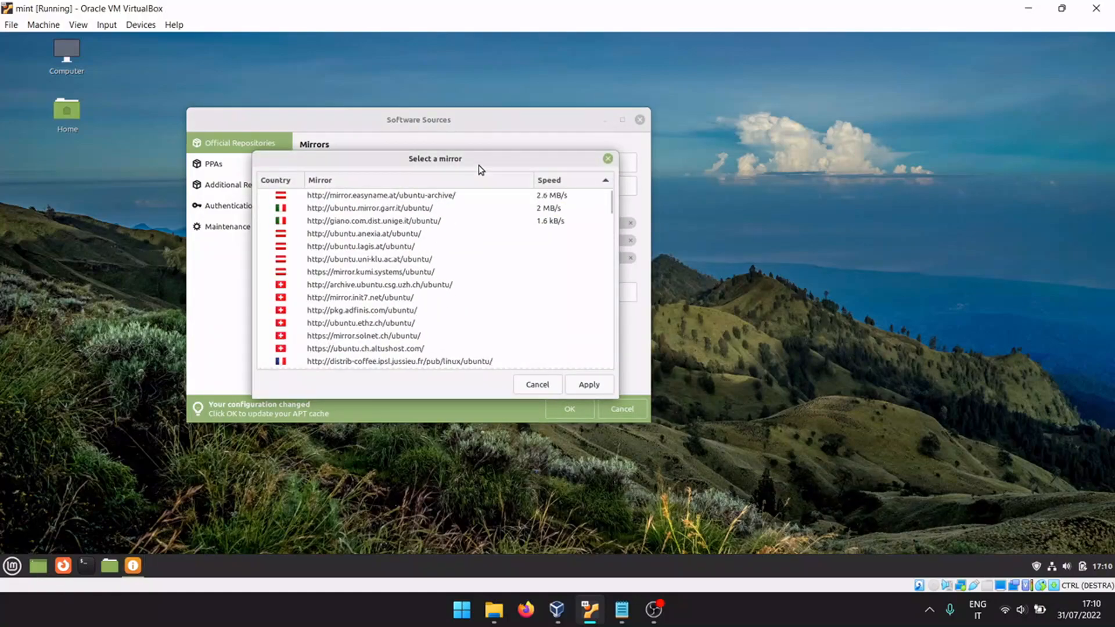
pyautogui.click(480, 197)
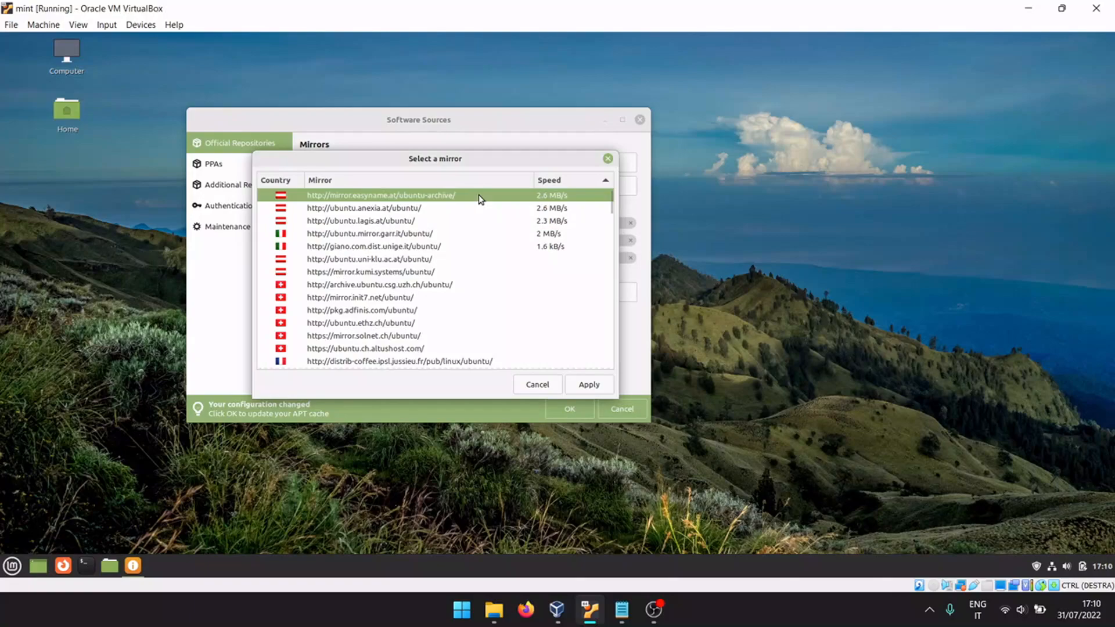
pyautogui.click(585, 388)
pyautogui.click(572, 410)
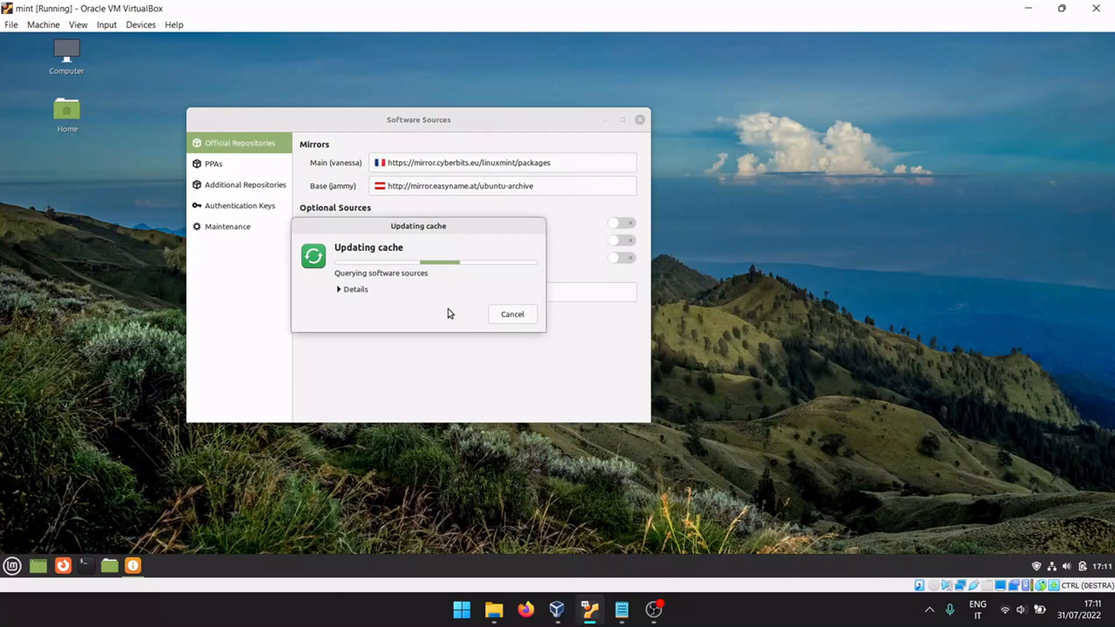
pyautogui.click(929, 610)
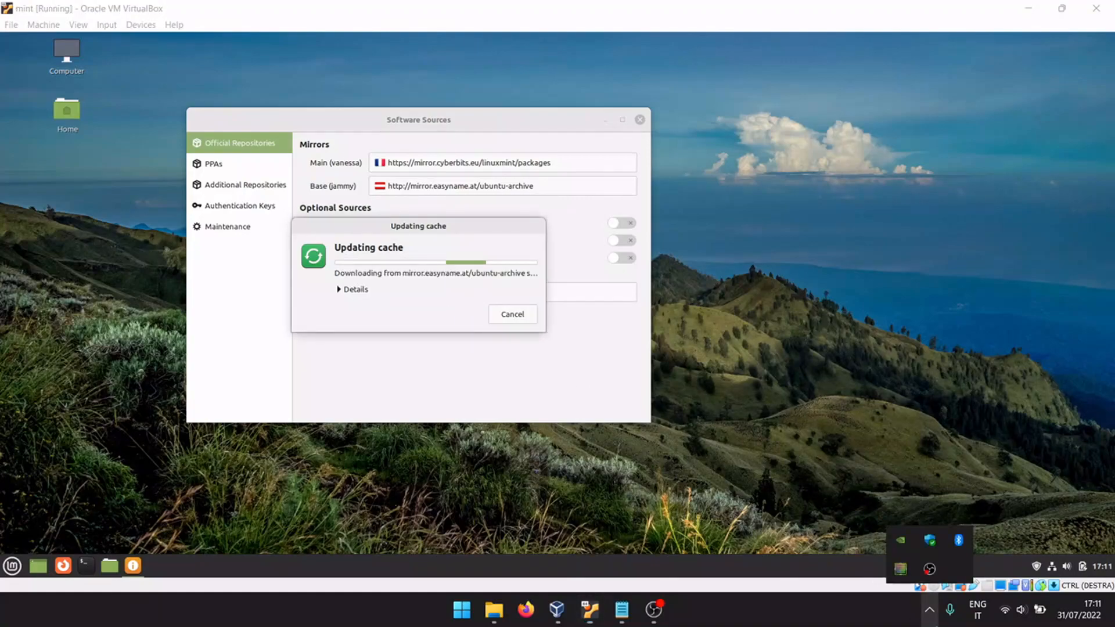
pyautogui.rightClick(929, 569)
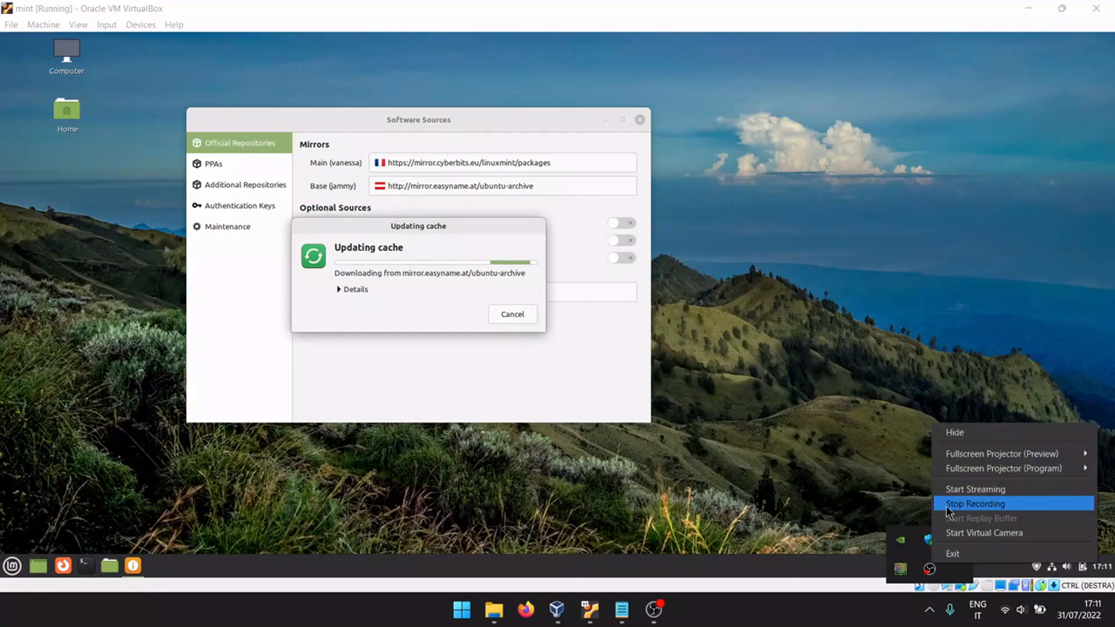
pyautogui.click(946, 506)
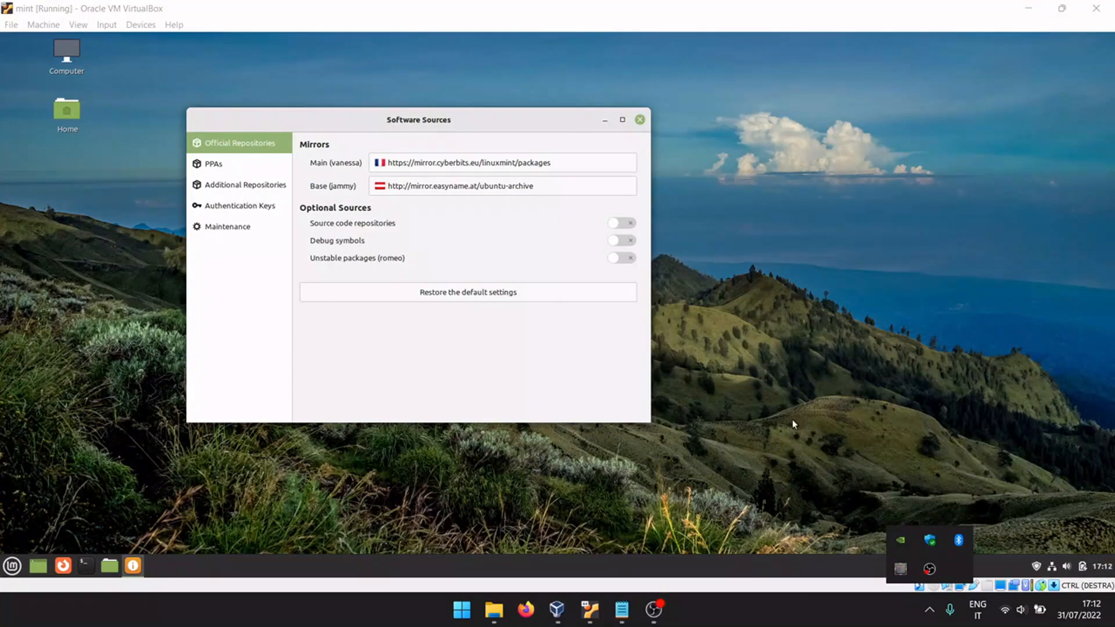
# - Close Software Sources, launch Software Manager, and search for 'microsoft'
pyautogui.click(639, 120)
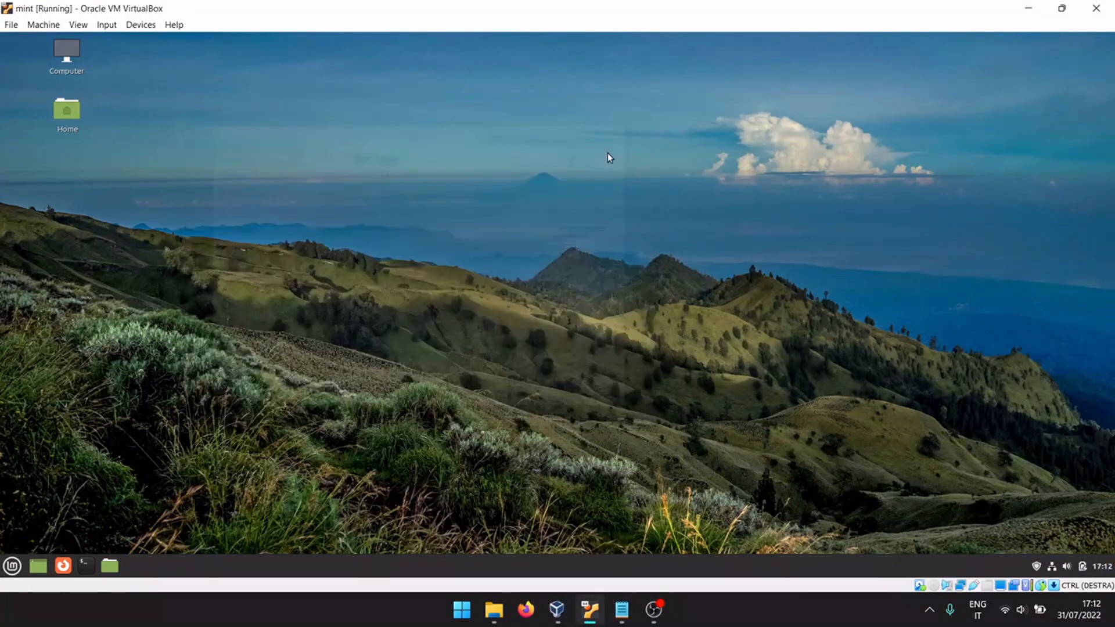
pyautogui.click(14, 563)
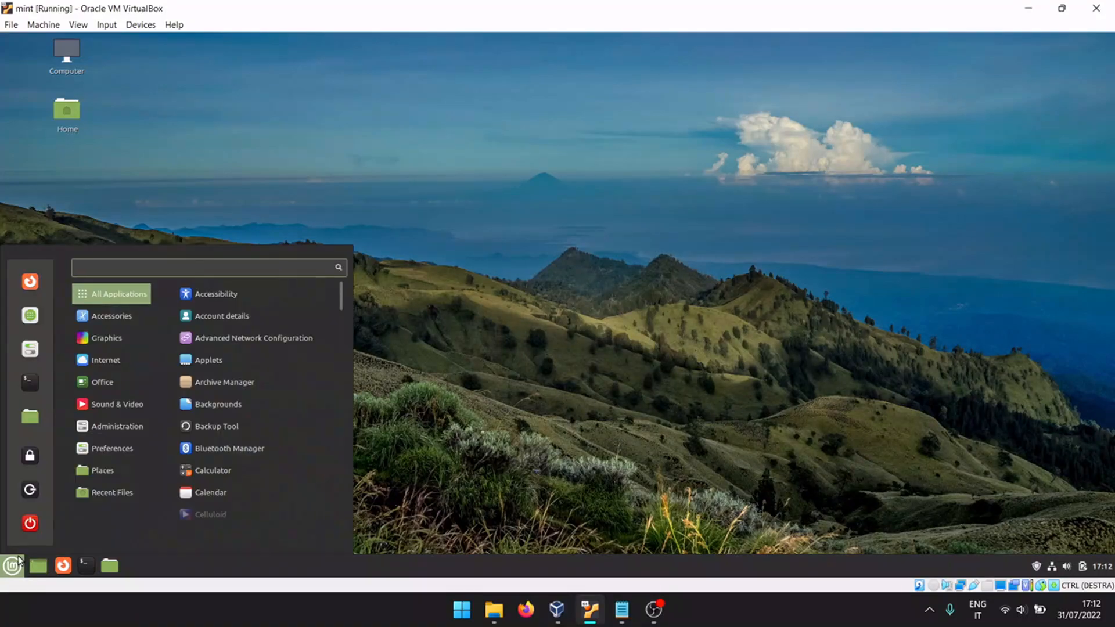
pyautogui.click(34, 321)
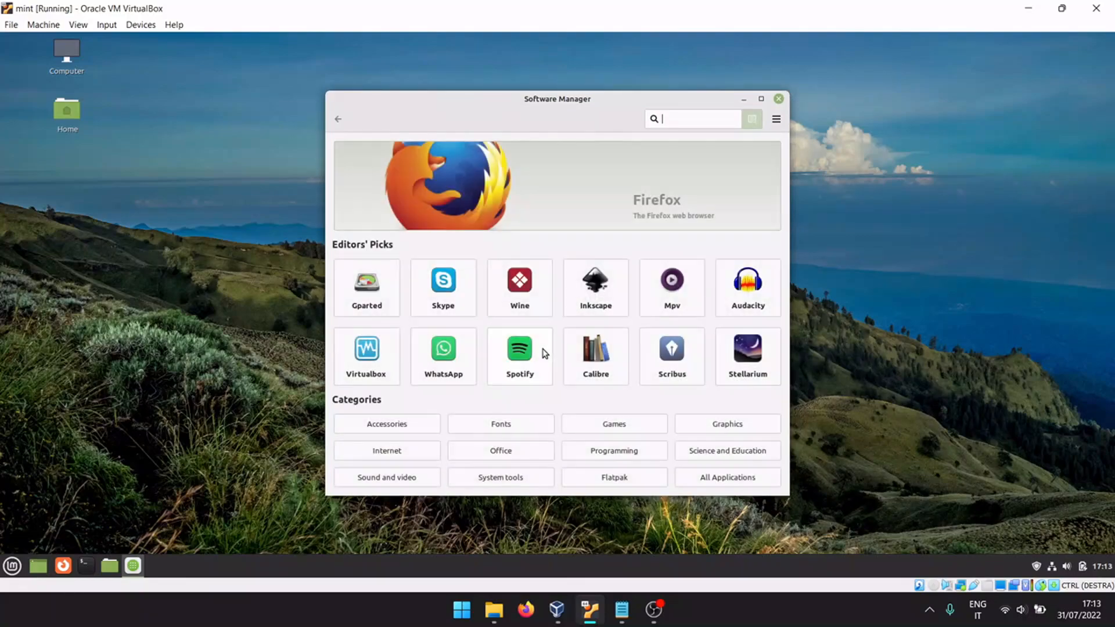
pyautogui.write('micro')
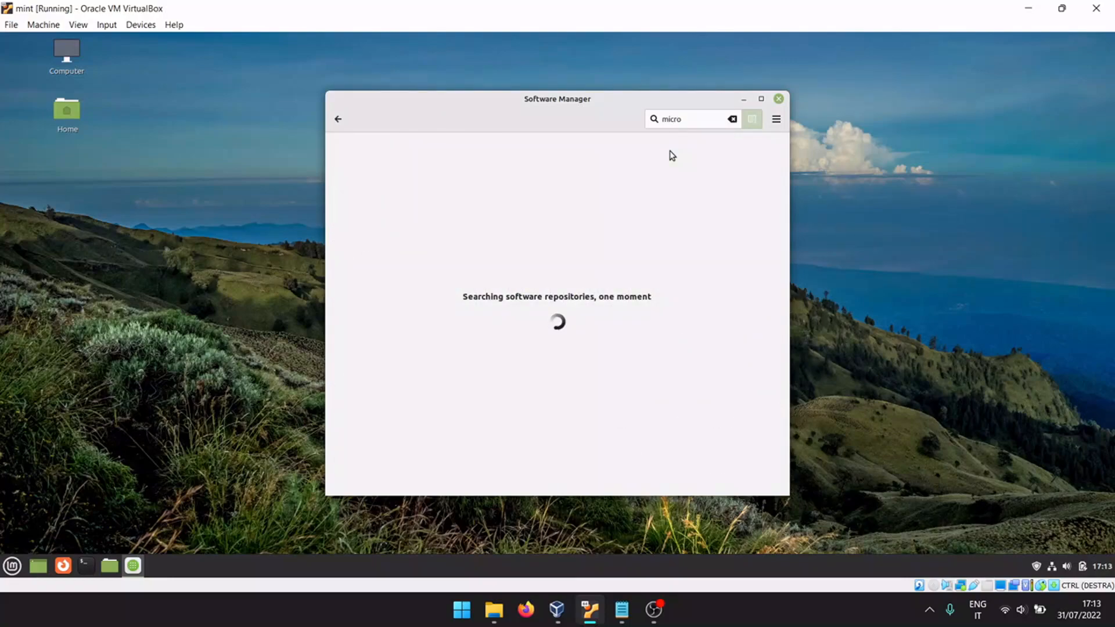
pyautogui.write('s')
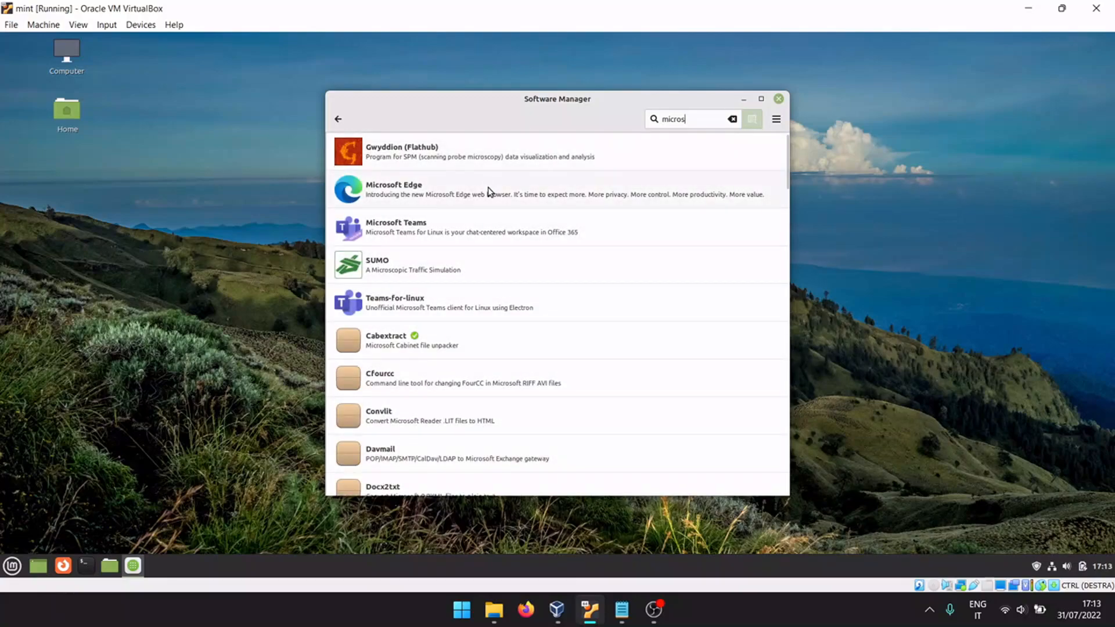
pyautogui.write('oft')
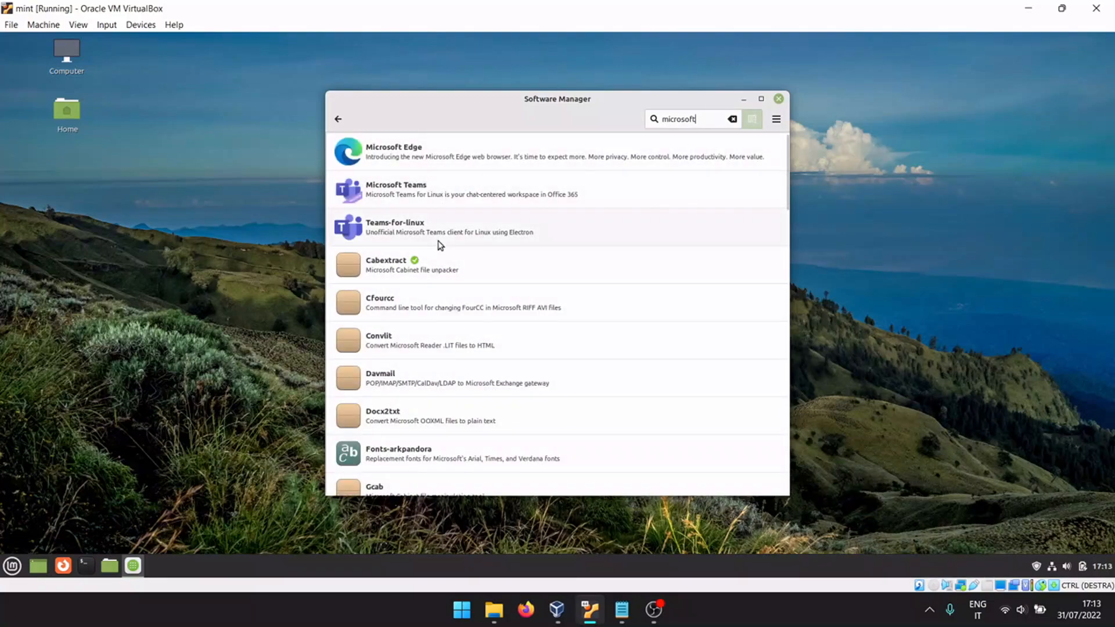
pyautogui.scroll(-1, 441, 245)
# - Search 'ttf-ms' and start installing ttf-mscorefonts-installer, authorising with the password
pyautogui.doubleClick(697, 119)
pyautogui.write('ttf-ms')
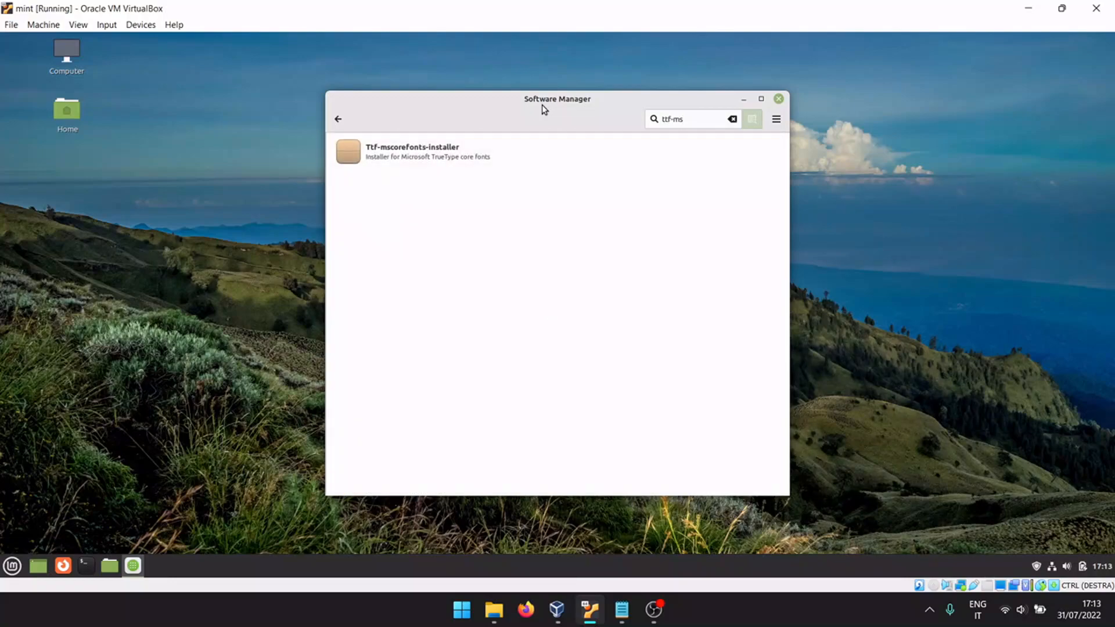
pyautogui.click(476, 144)
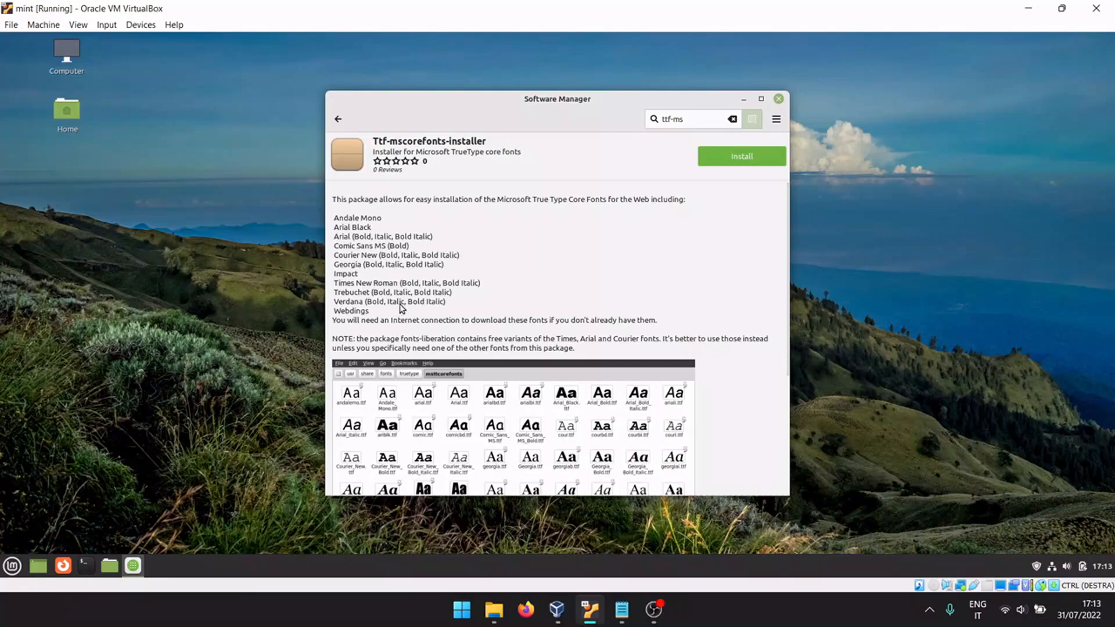
pyautogui.click(761, 154)
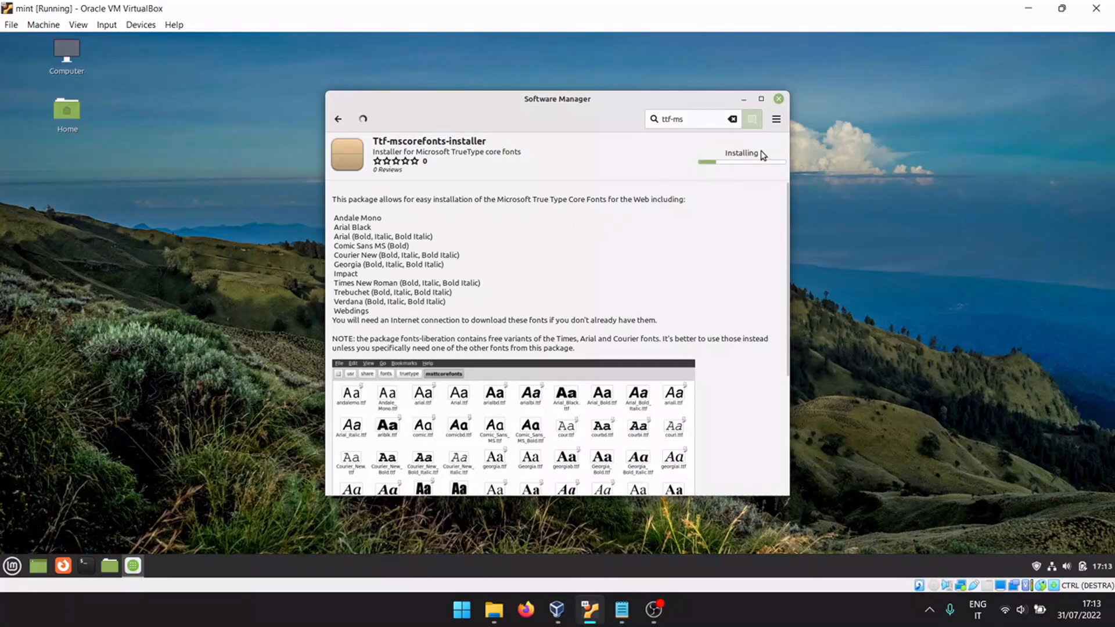
pyautogui.write('••')
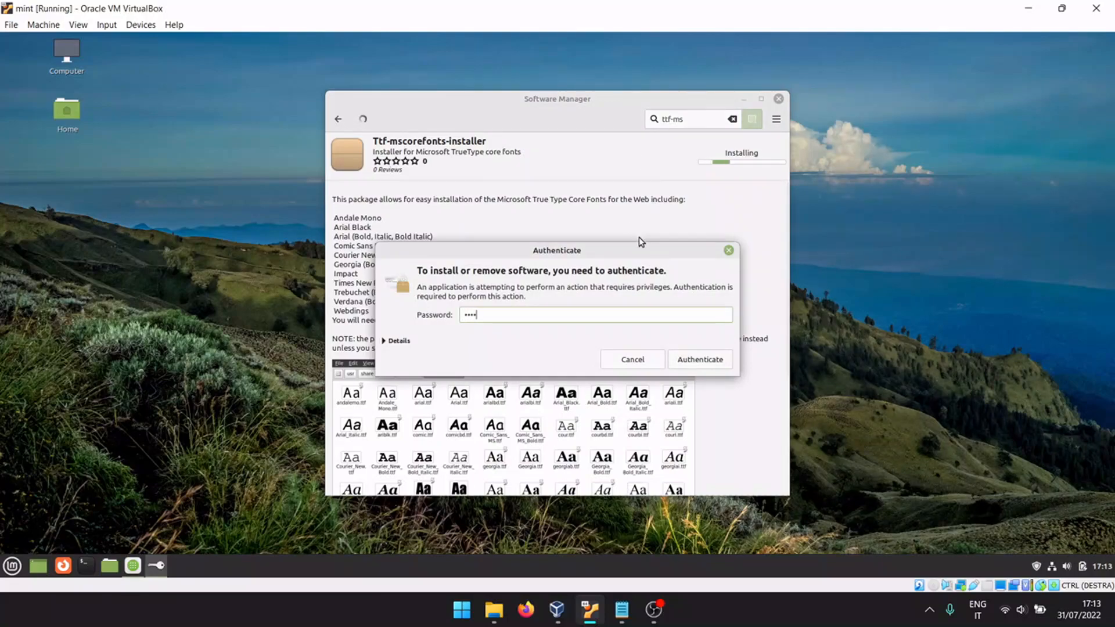
pyautogui.click(690, 361)
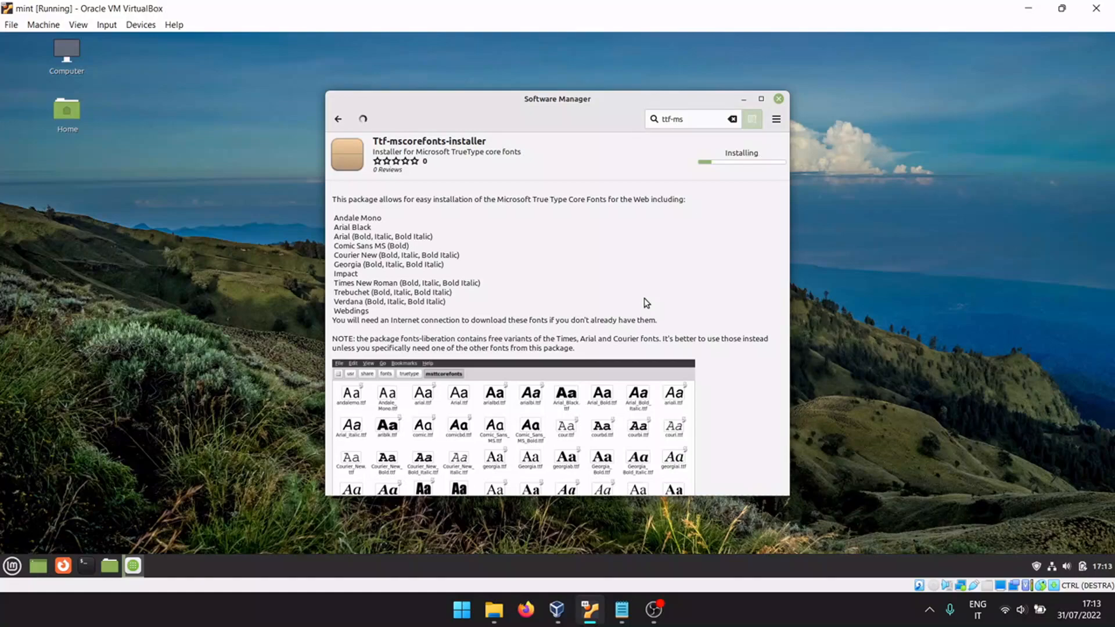
# - Accept the Microsoft fonts EULA to complete the install, then close Software Manager
pyautogui.moveTo(604, 100); pyautogui.dragTo(605, 73)
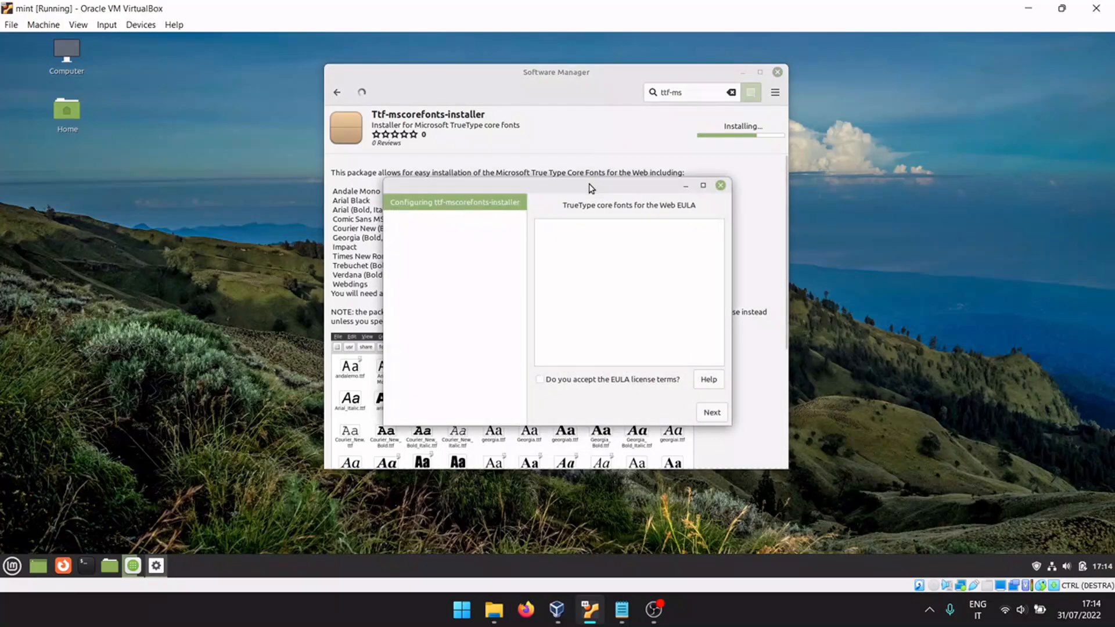
pyautogui.click(581, 381)
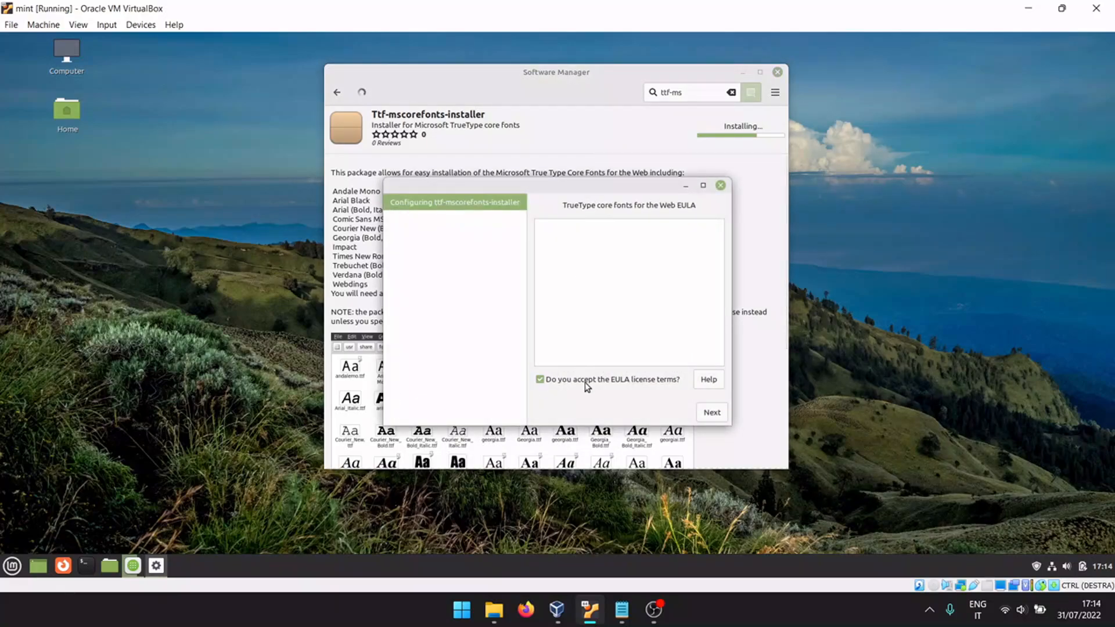
pyautogui.click(711, 414)
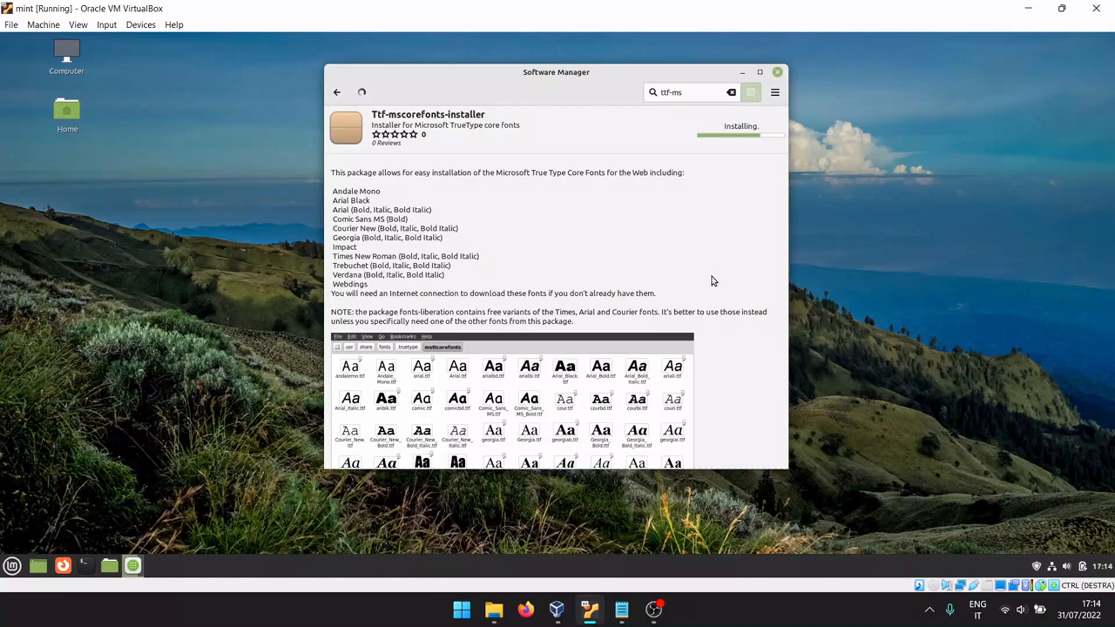
pyautogui.click(929, 608)
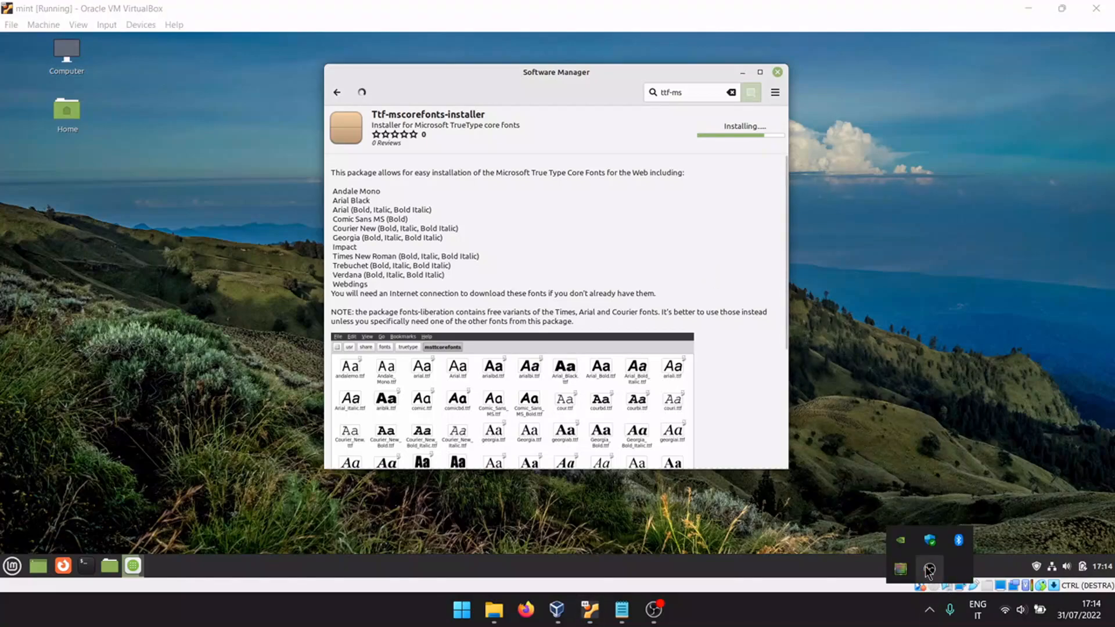
pyautogui.rightClick(929, 568)
pyautogui.click(933, 511)
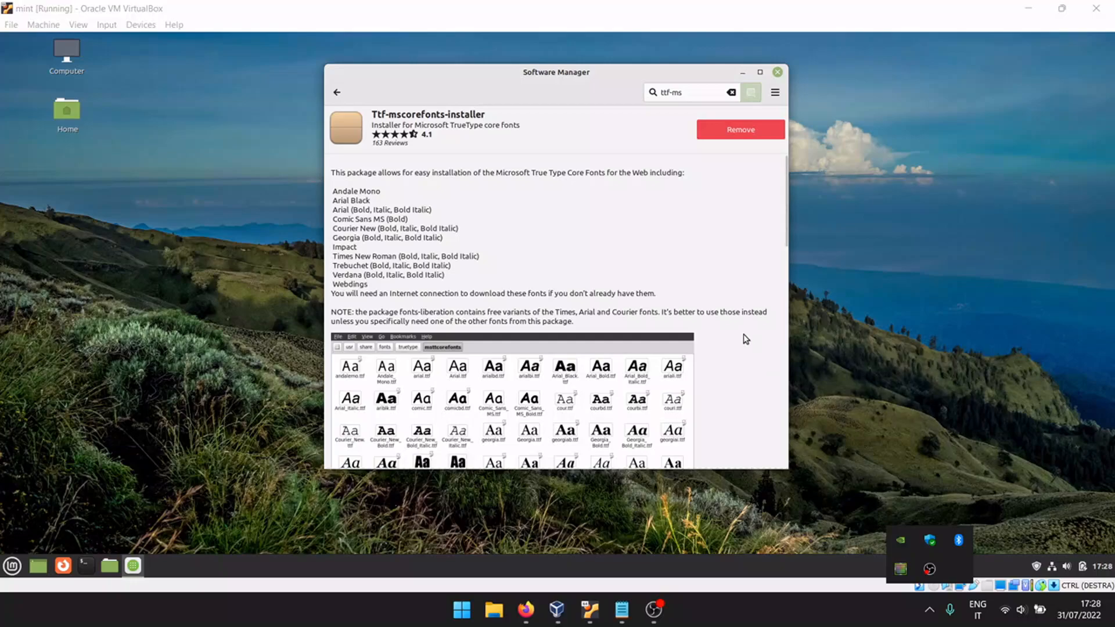
pyautogui.click(777, 72)
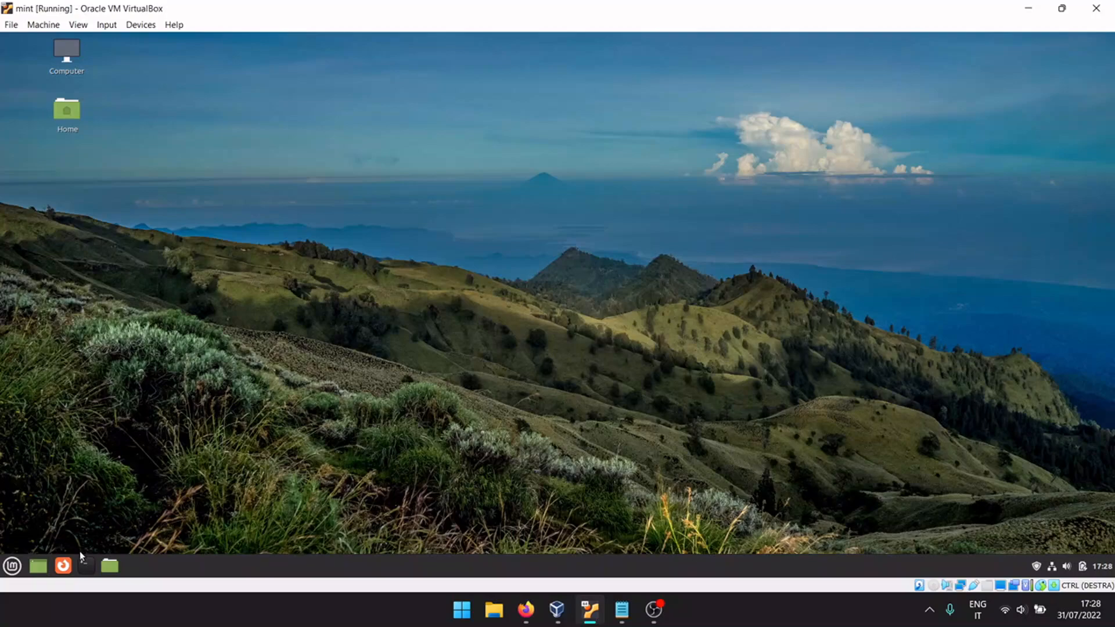
pyautogui.click(86, 565)
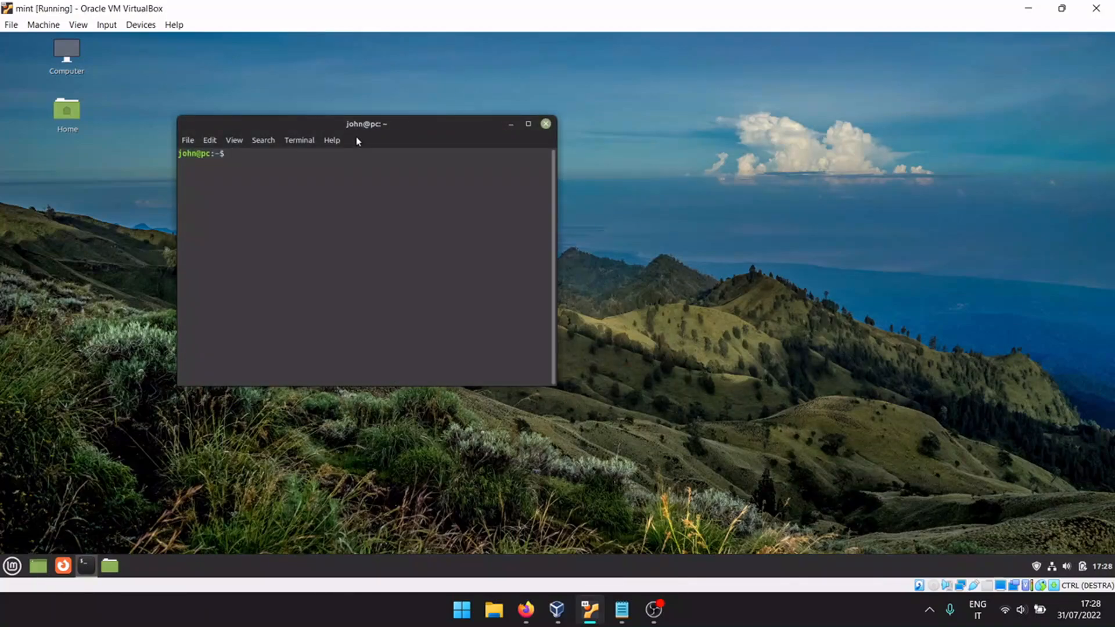
pyautogui.moveTo(395, 124); pyautogui.dragTo(491, 117)
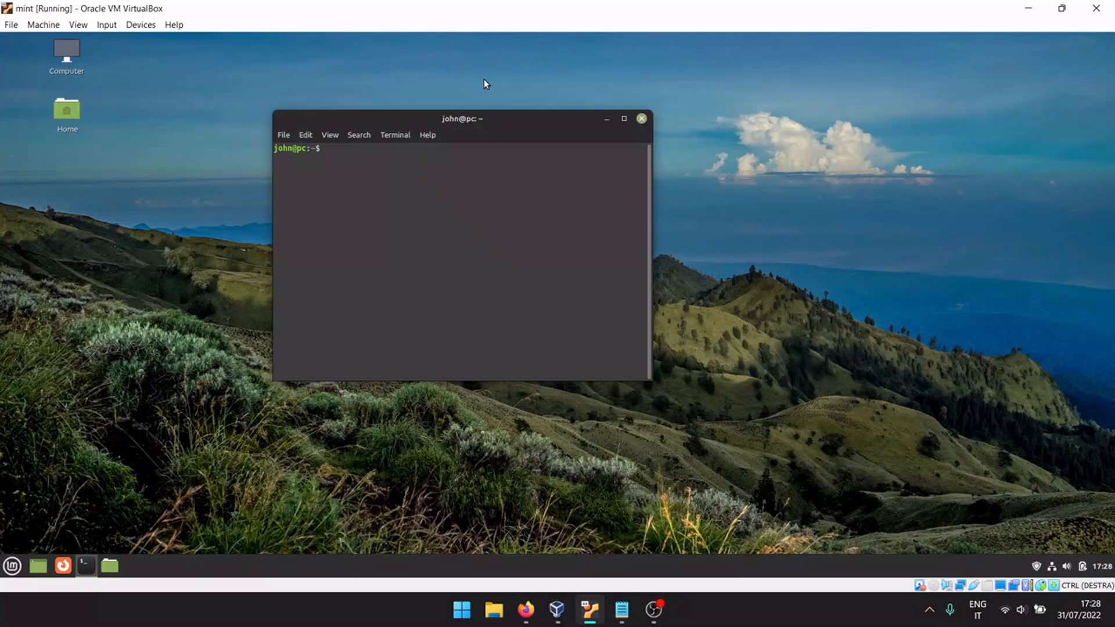
pyautogui.write('sudo apt install mint-media-')
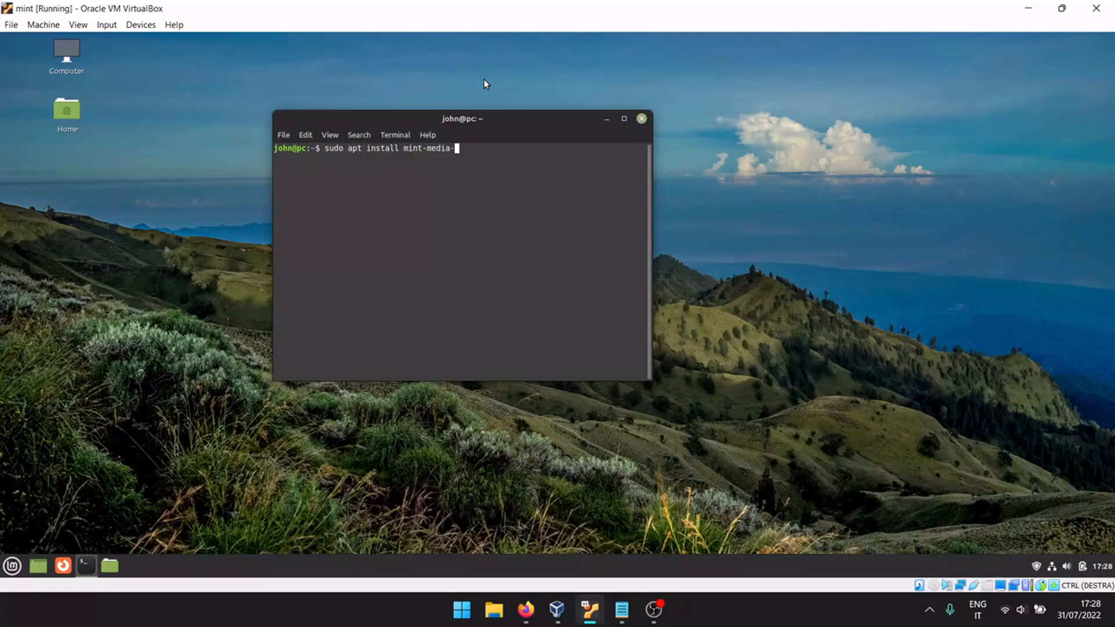
pyautogui.write('codecs')
pyautogui.press('Return')
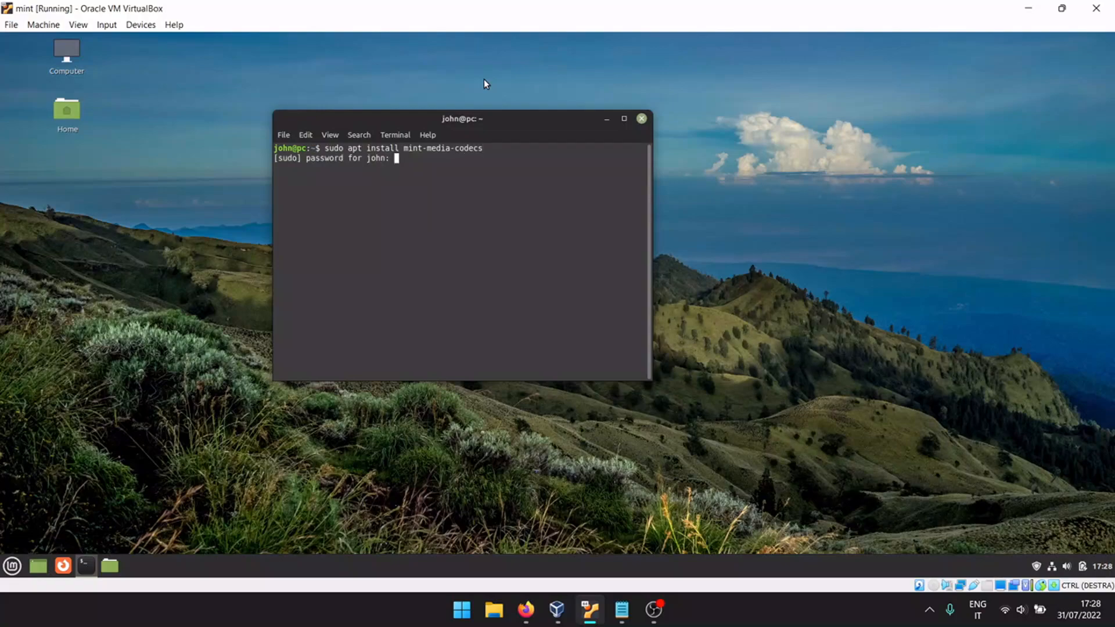
pyautogui.write('*****')
pyautogui.press('Return')
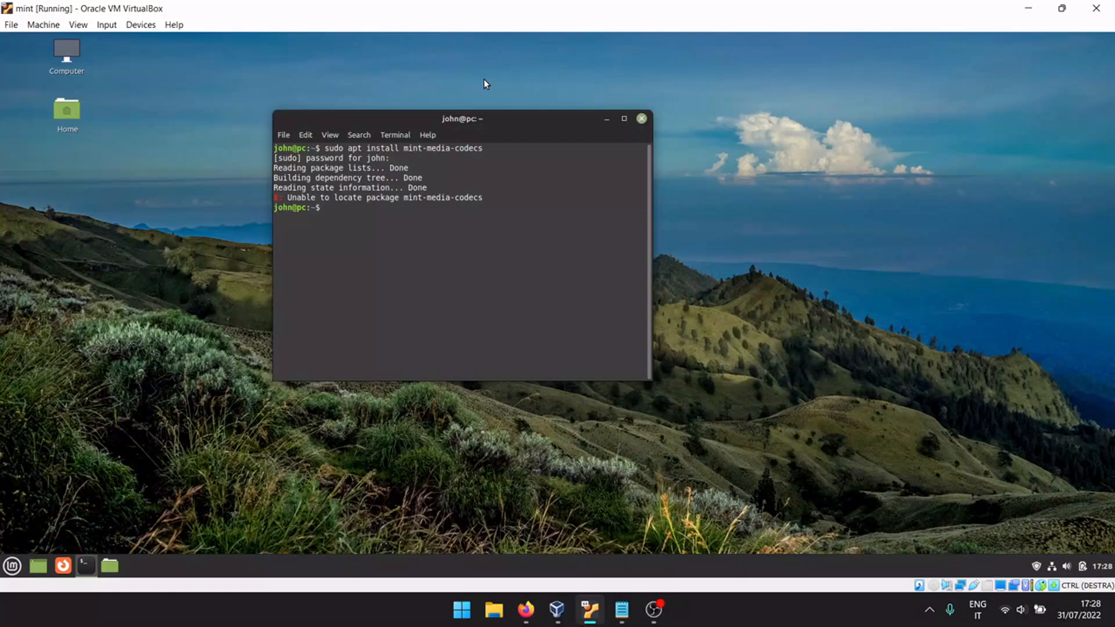
pyautogui.press('Up')
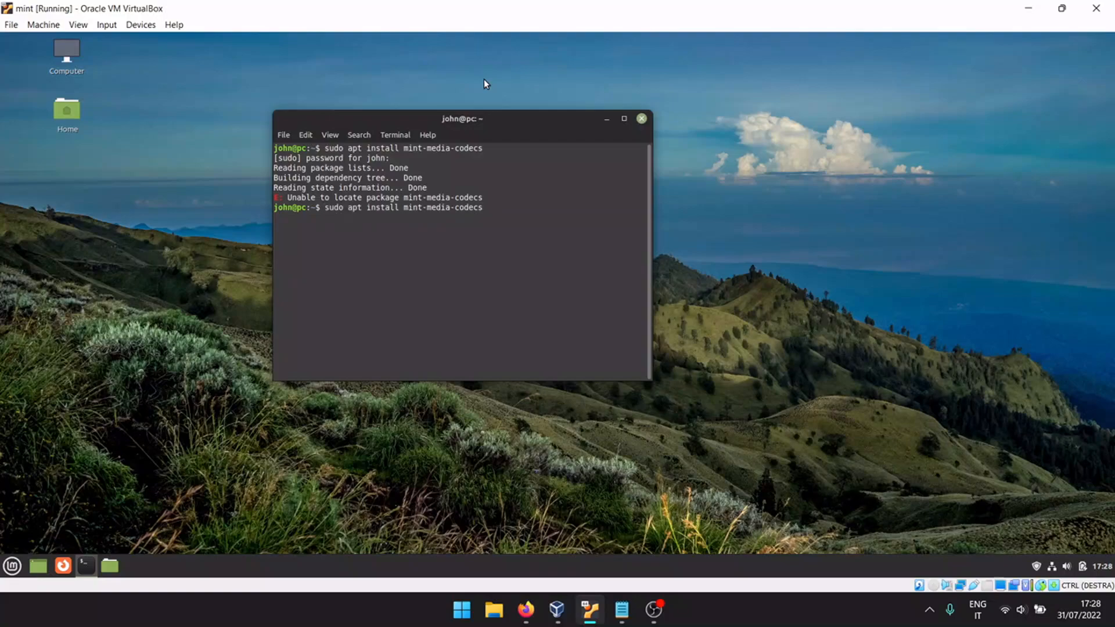
pyautogui.click(641, 118)
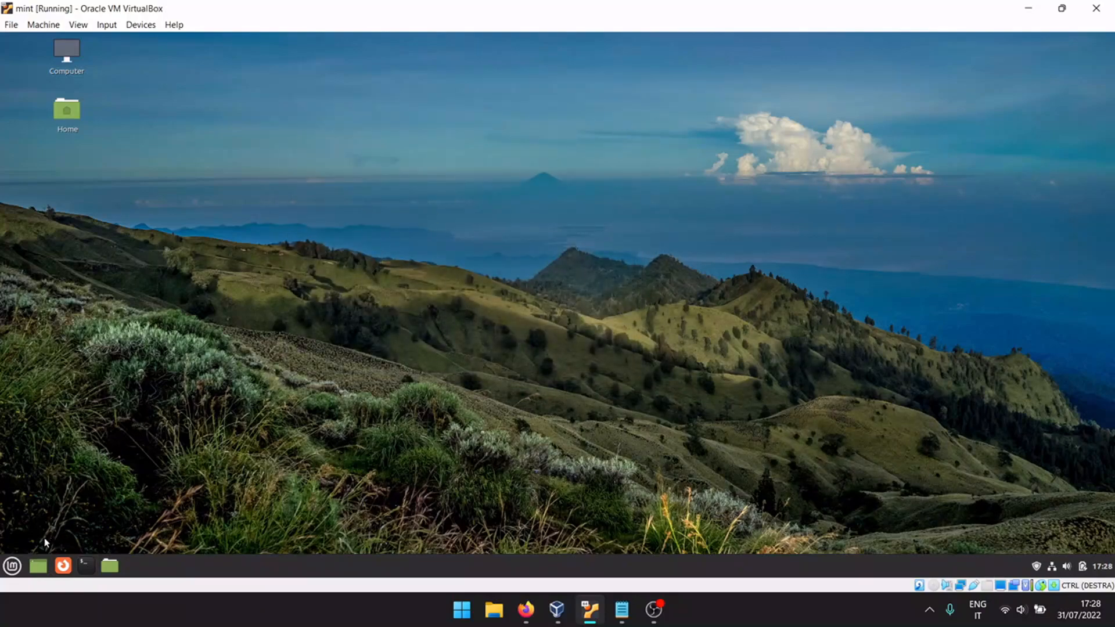
# - Open Display settings and toggle the fractional scaling controls in the additional settings
pyautogui.click(12, 566)
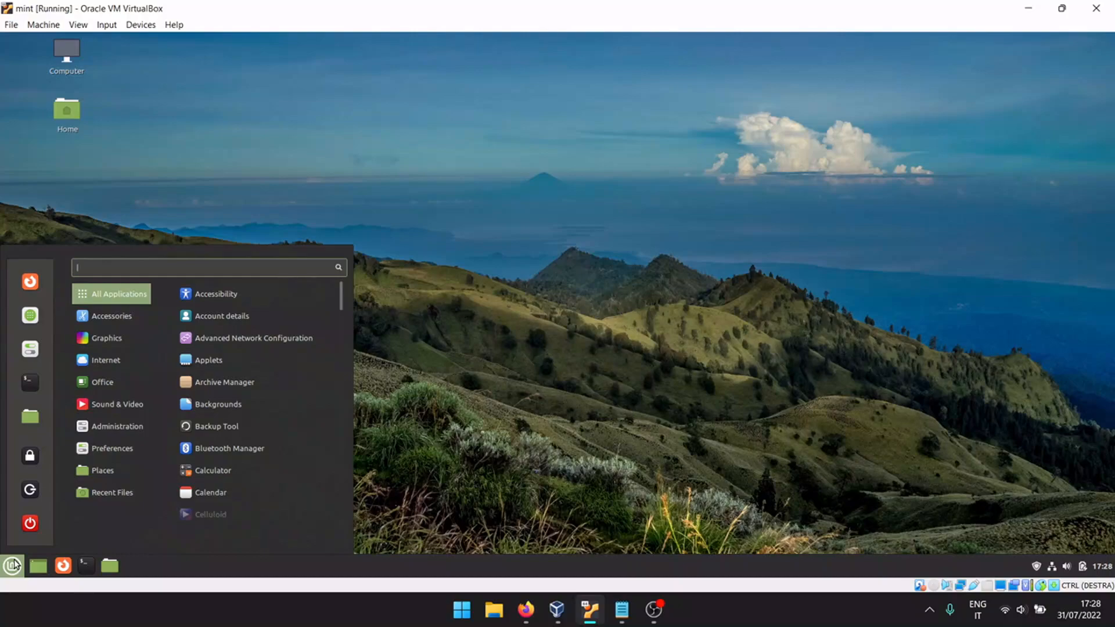
pyautogui.write('dis')
pyautogui.press('Down')
pyautogui.press('Down')
pyautogui.press('Down')
pyautogui.press('Up')
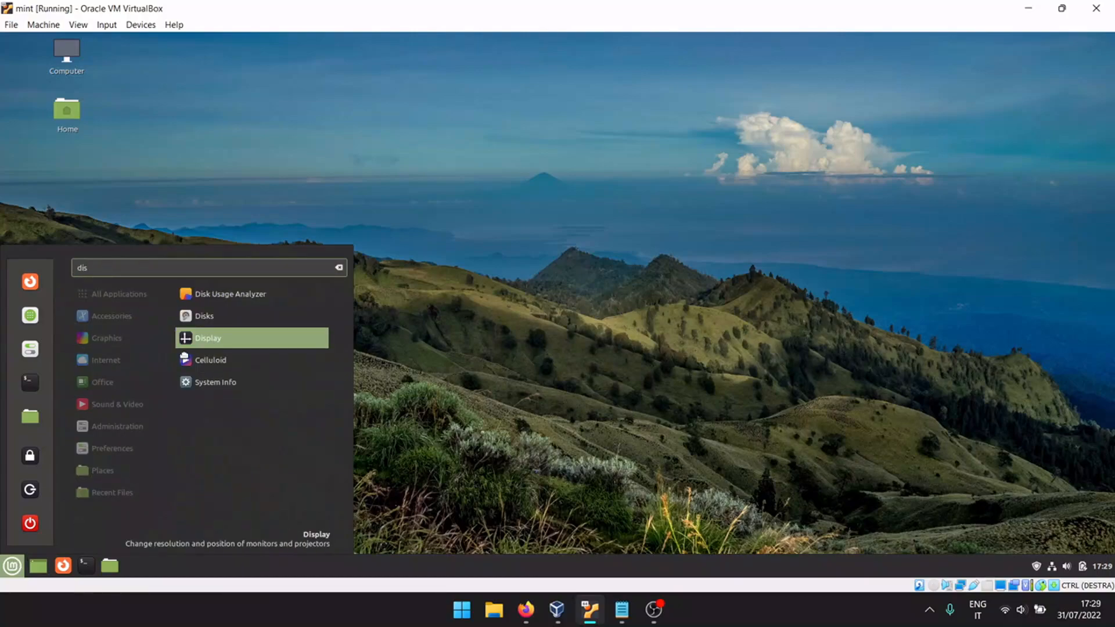
pyautogui.click(187, 343)
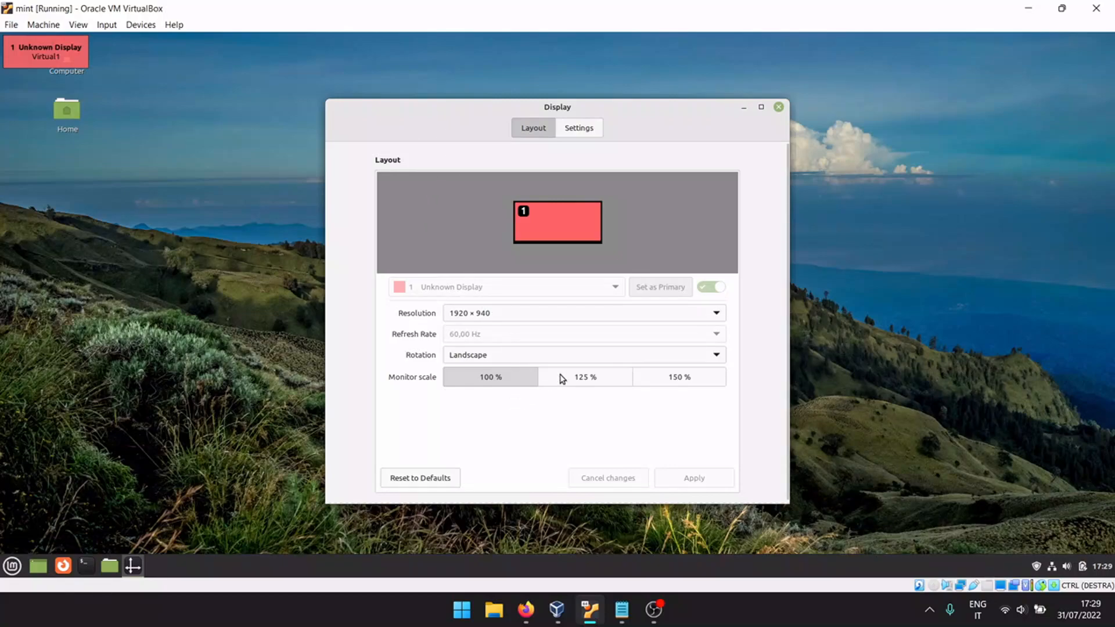
pyautogui.click(593, 130)
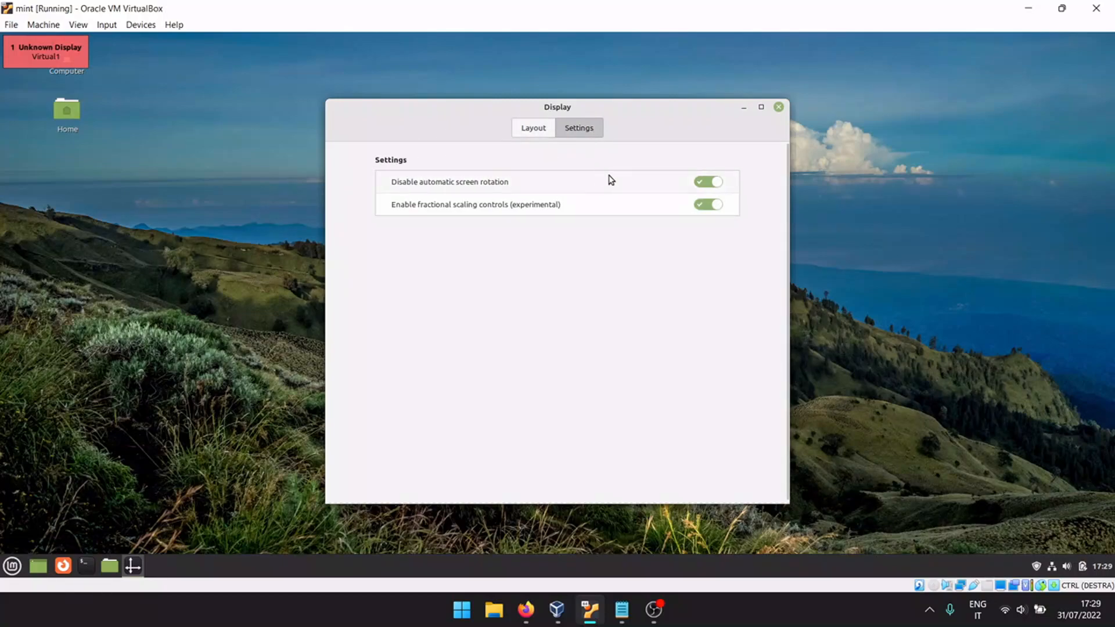
pyautogui.click(716, 204)
# - Try a 125 % monitor scale, revert to 100 %, and close Display settings
pyautogui.click(537, 129)
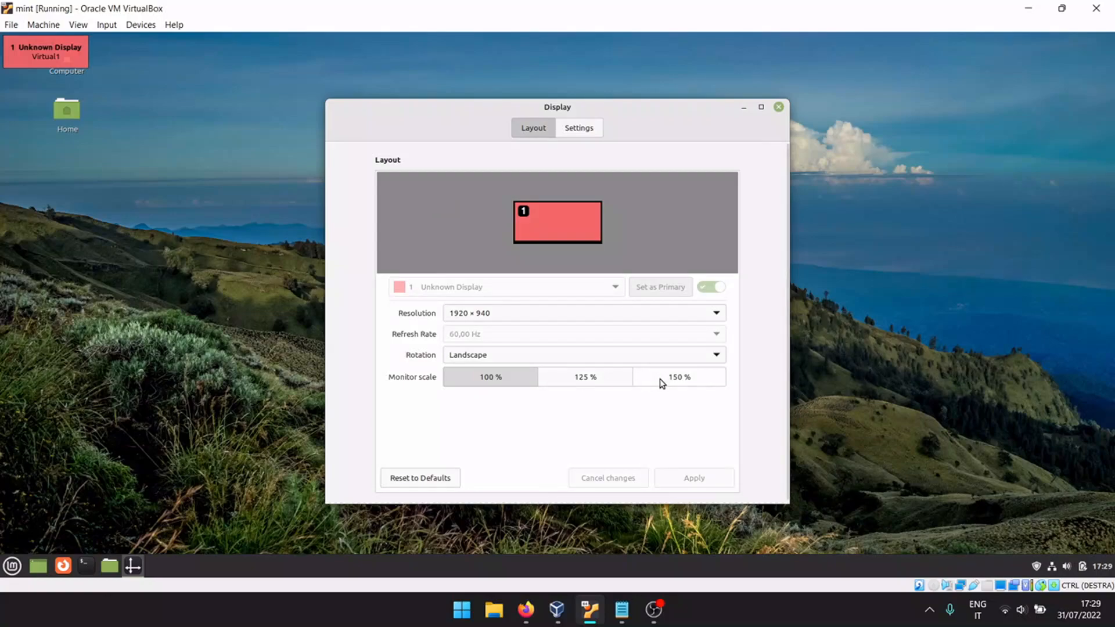
pyautogui.click(590, 379)
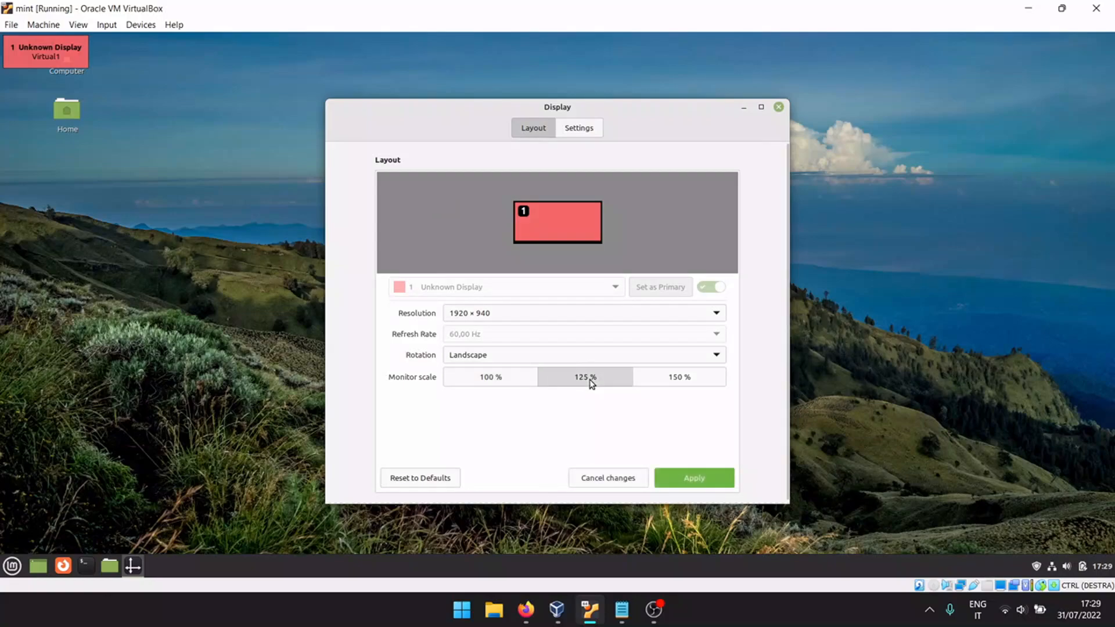
pyautogui.click(518, 379)
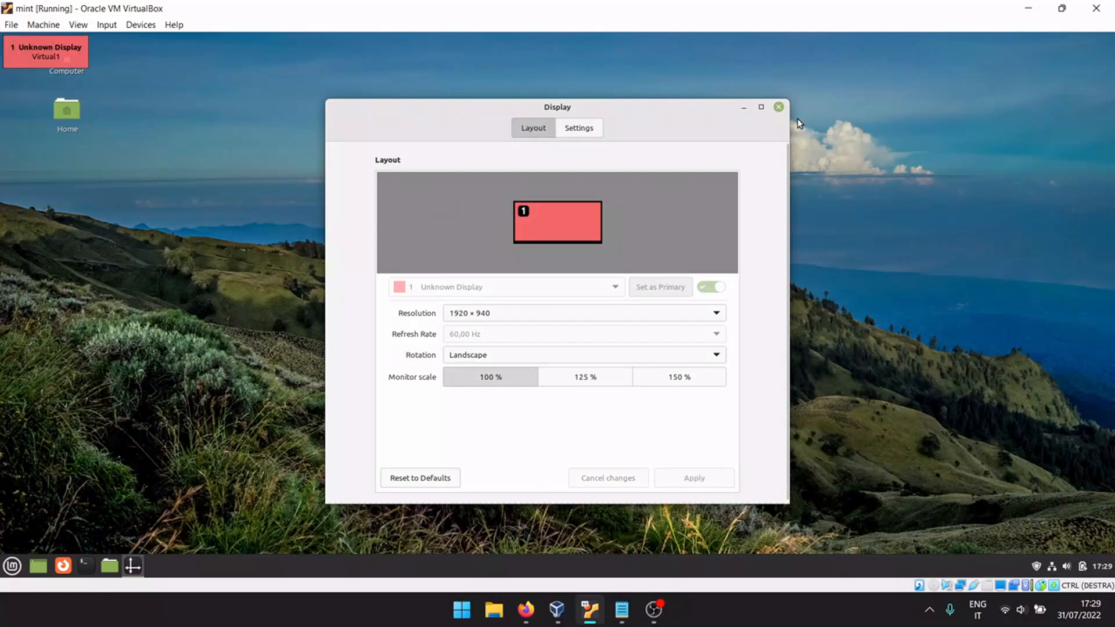
pyautogui.click(781, 106)
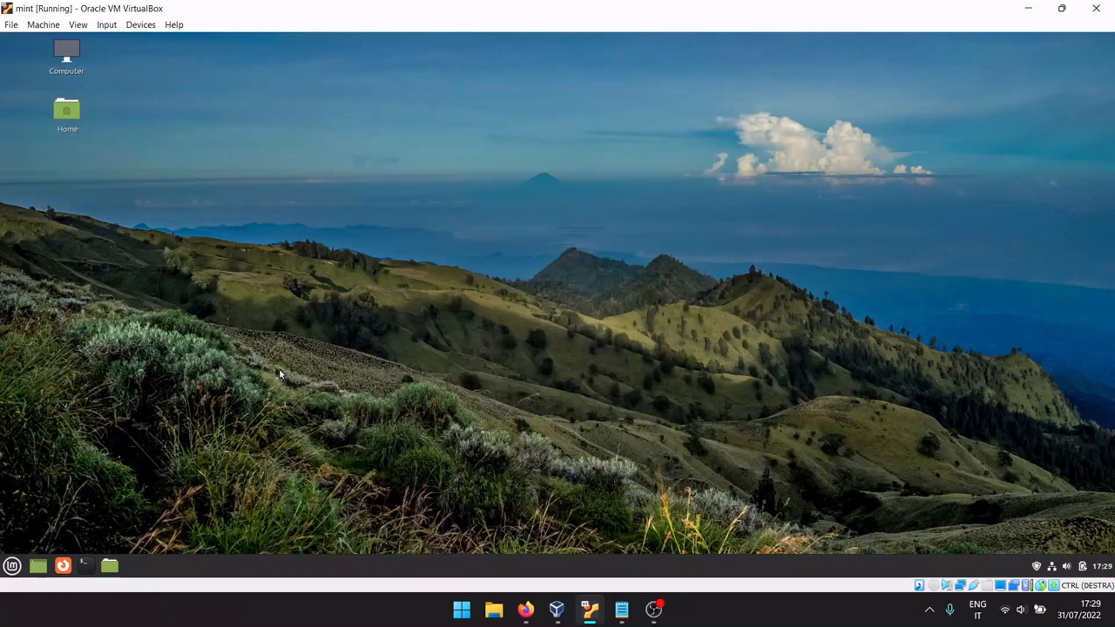
pyautogui.click(12, 567)
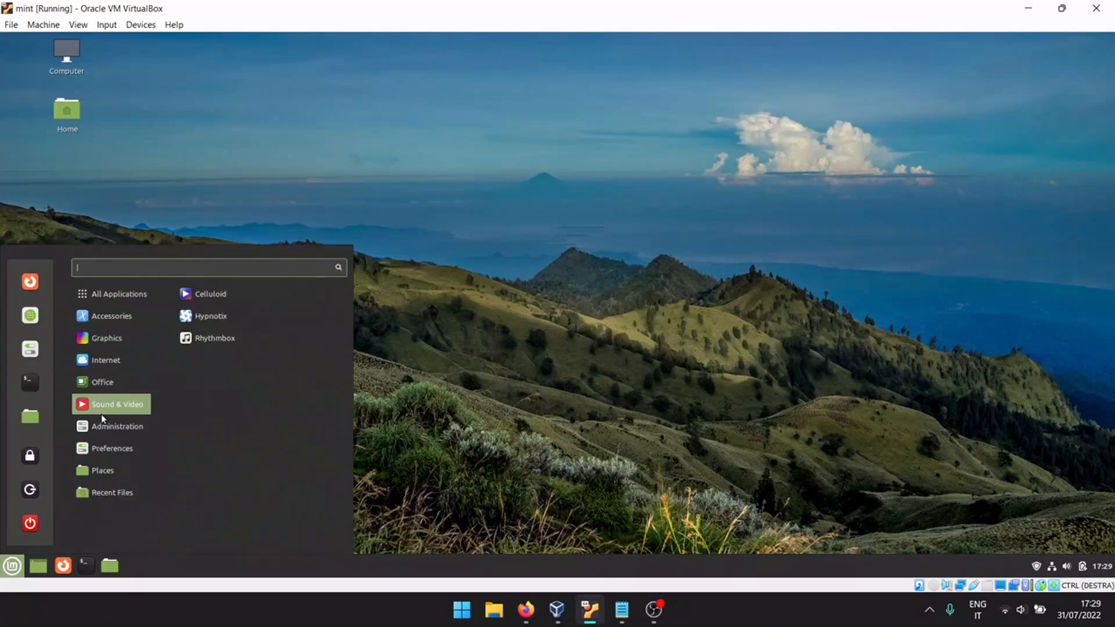
pyautogui.moveTo(101, 427)
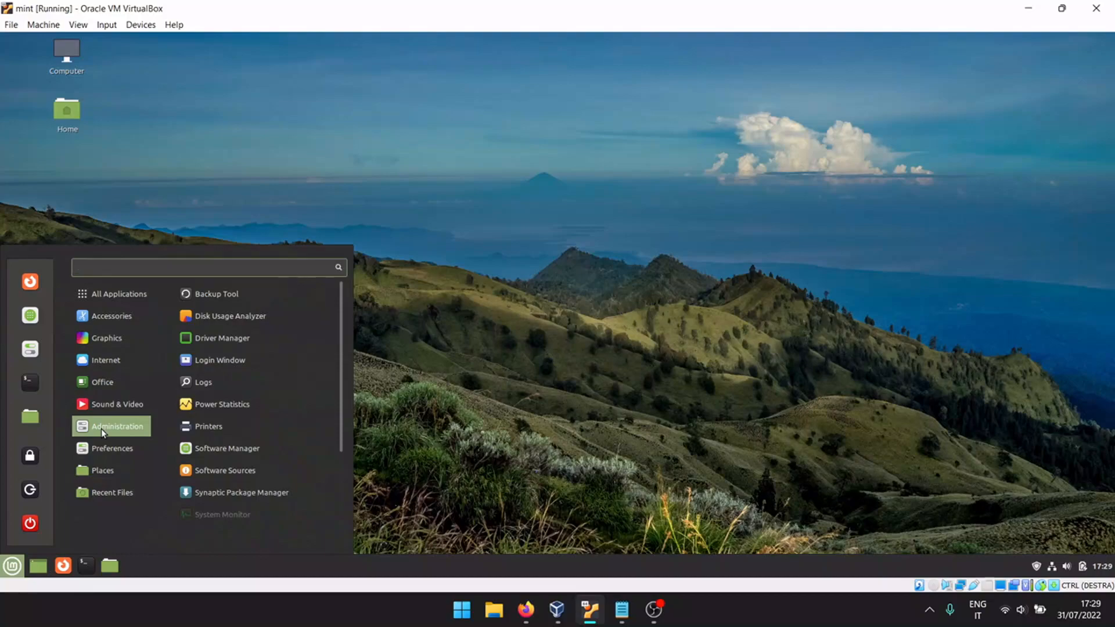
pyautogui.click(209, 346)
pyautogui.write('****')
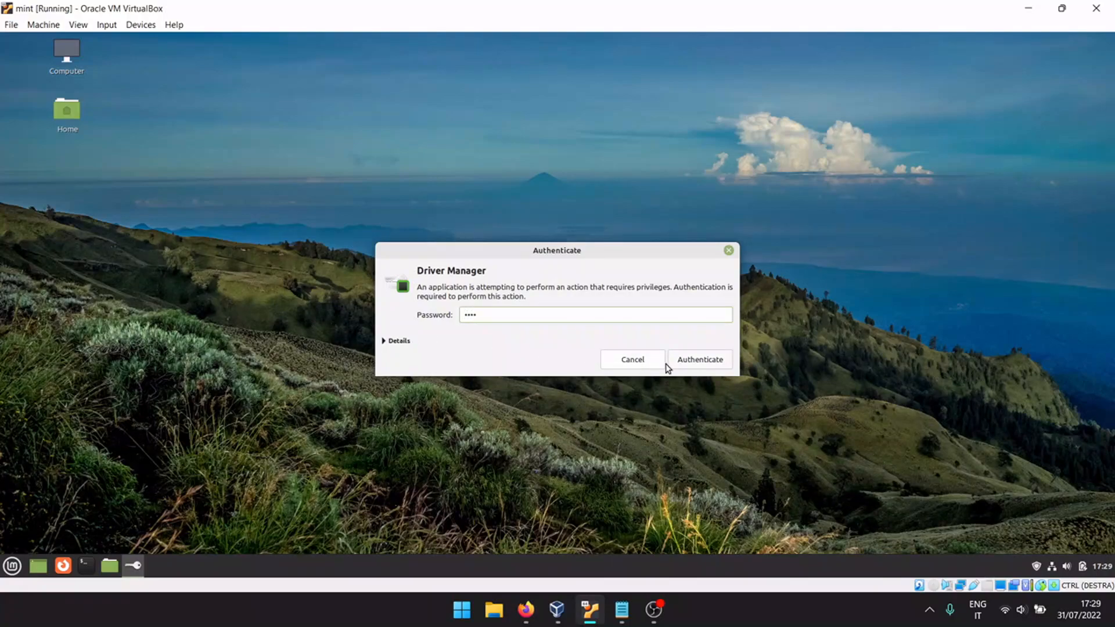
pyautogui.click(689, 363)
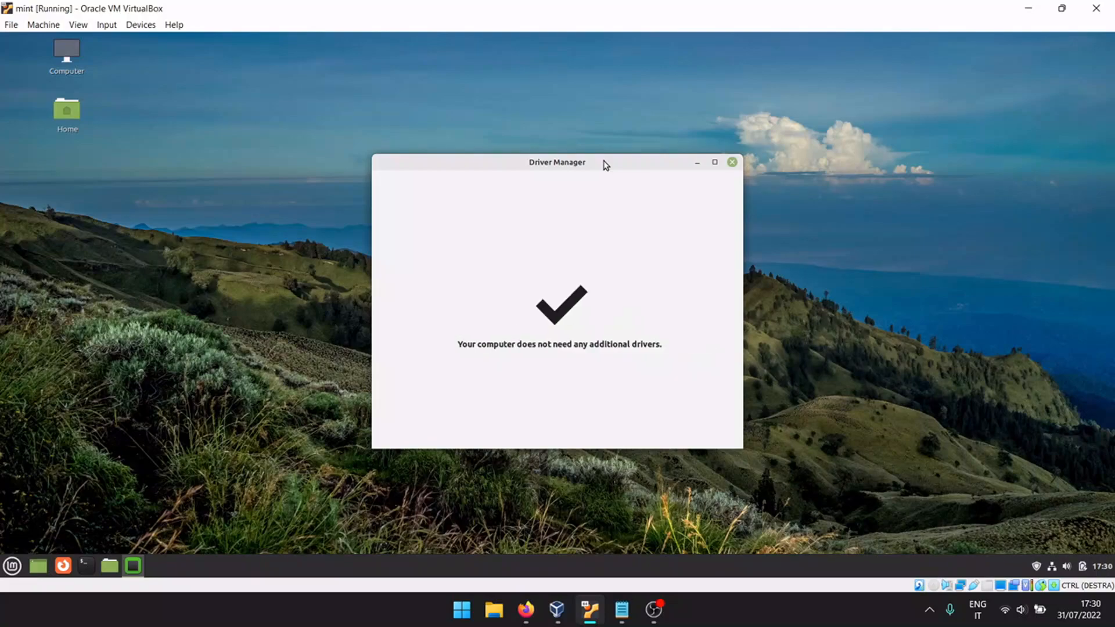
pyautogui.click(732, 162)
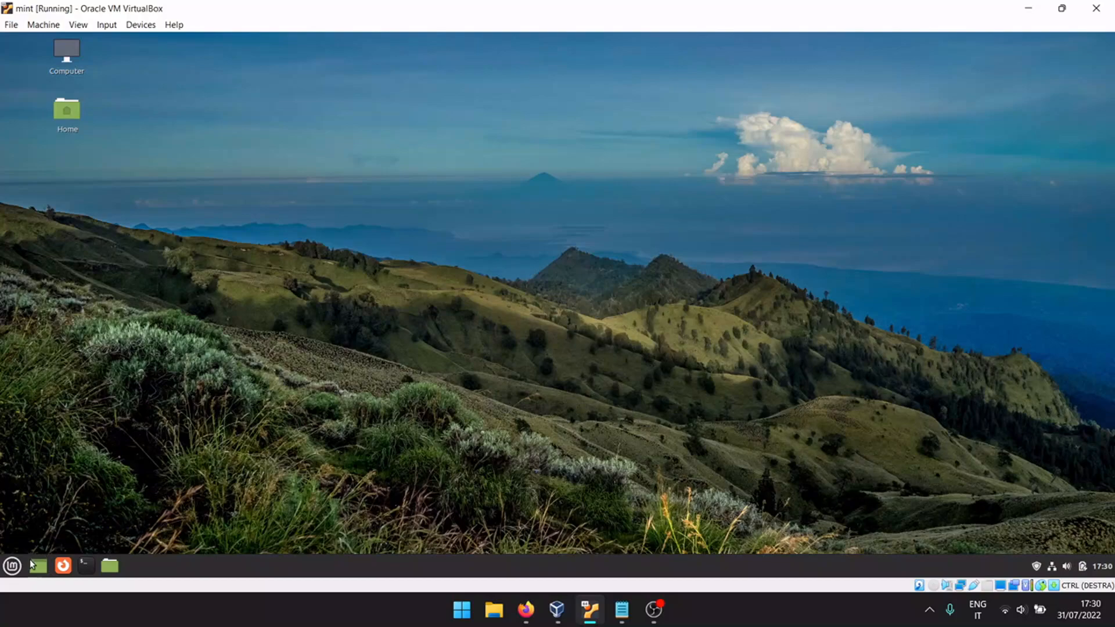
# - Install VLC from Software Manager, authenticating with the password, then close Software Manager
pyautogui.click(12, 567)
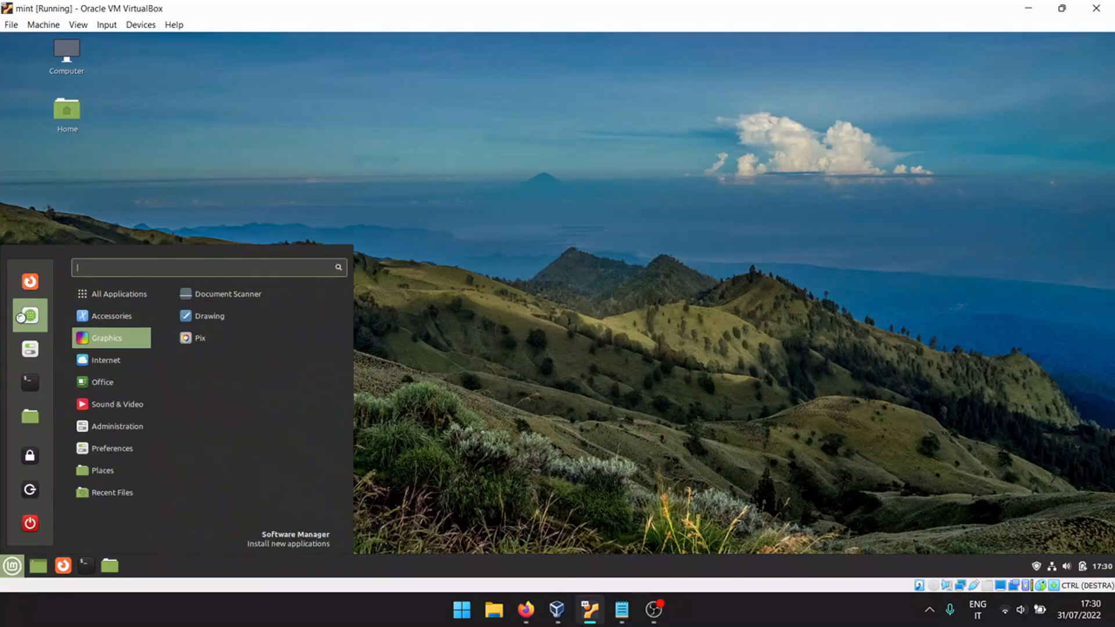
pyautogui.click(31, 317)
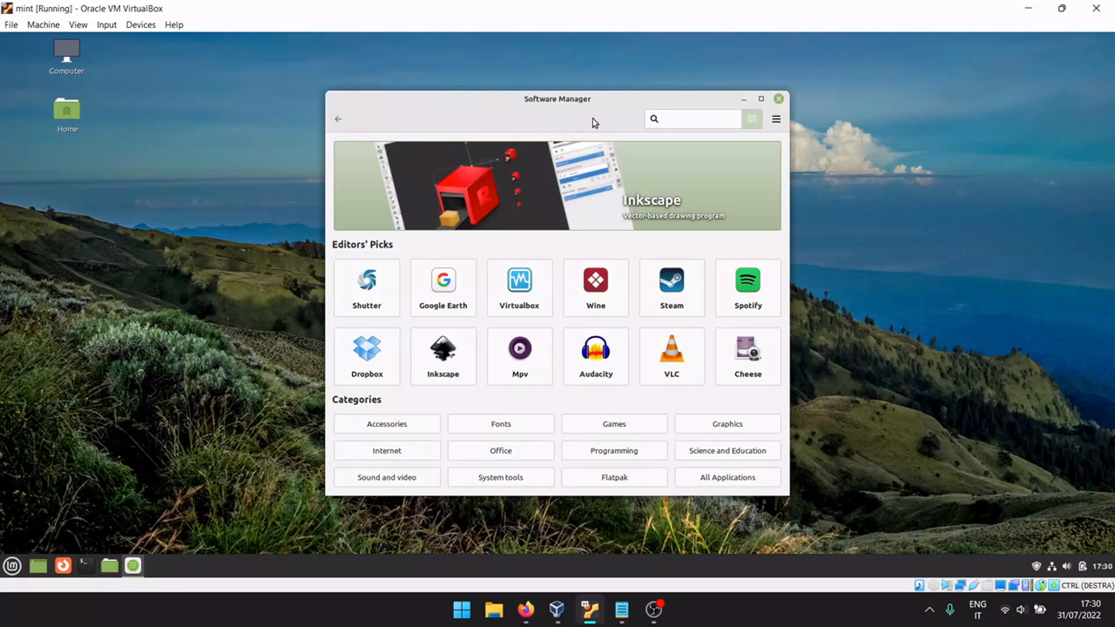
pyautogui.click(662, 363)
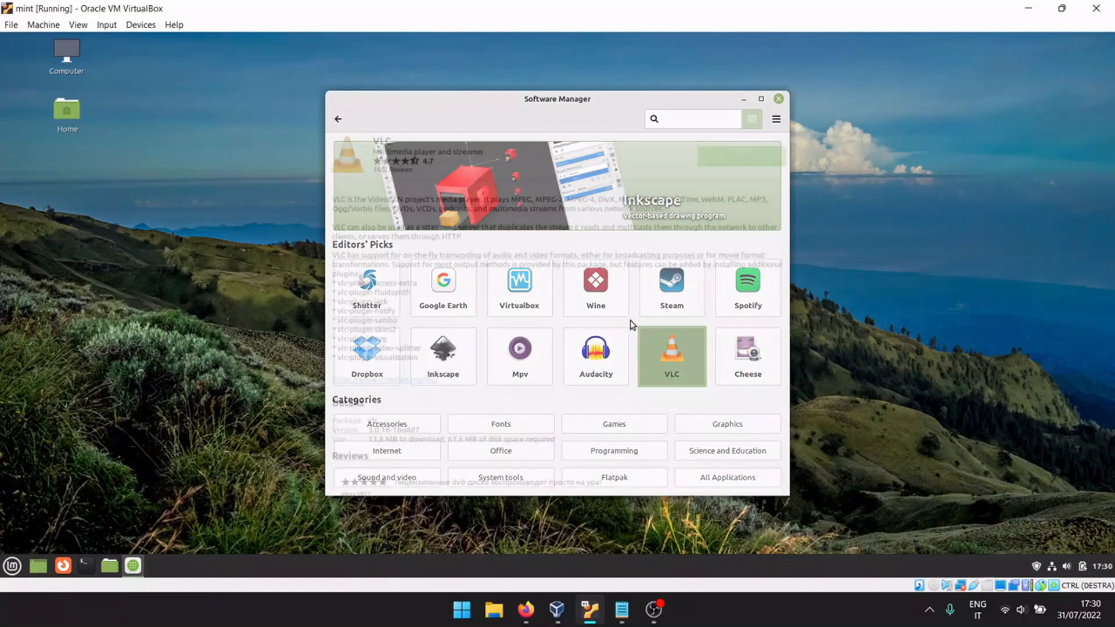
pyautogui.click(725, 161)
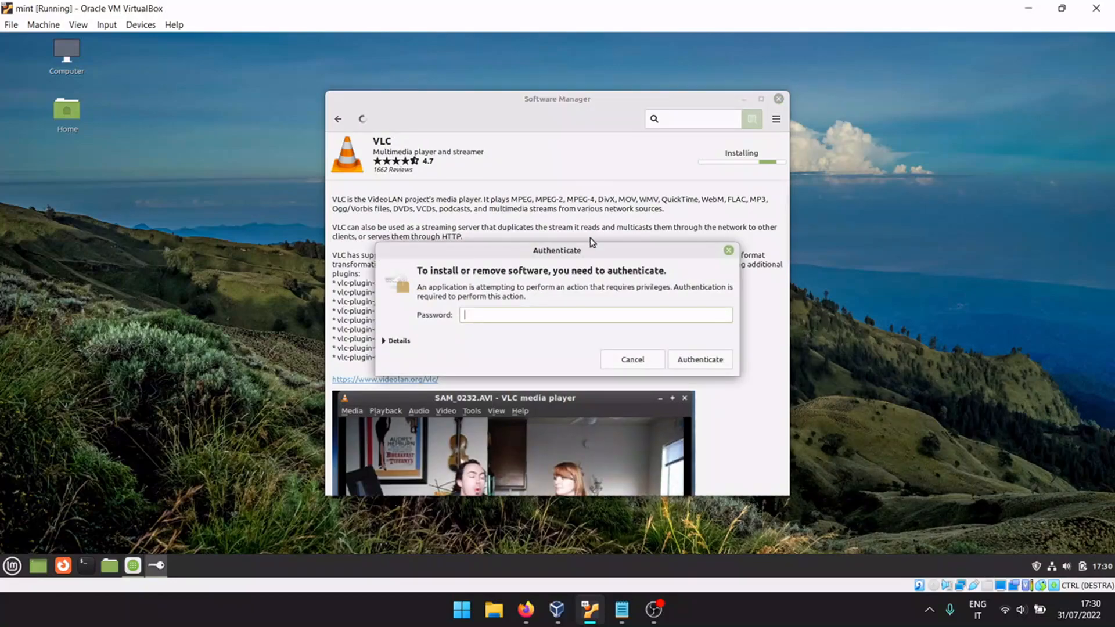
pyautogui.write('••••')
pyautogui.click(683, 360)
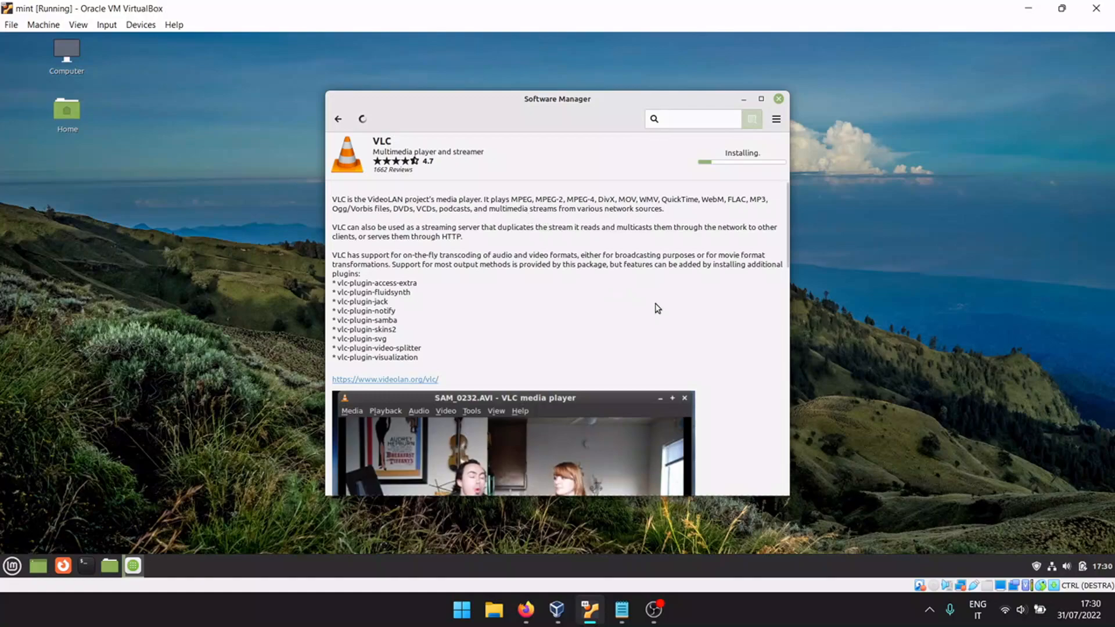
pyautogui.click(925, 618)
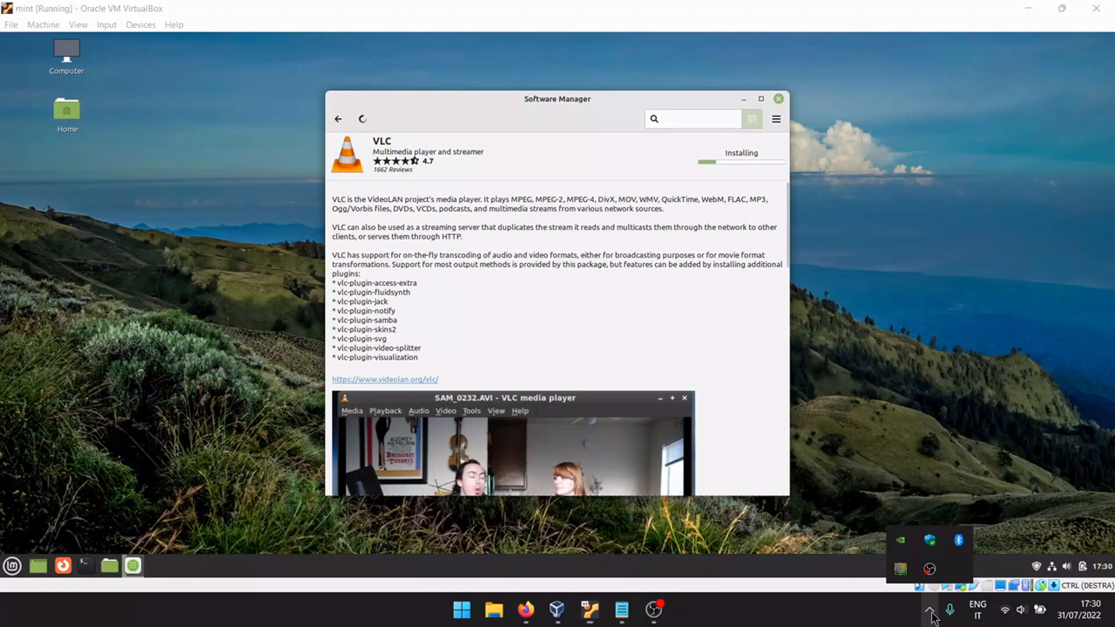
pyautogui.rightClick(933, 573)
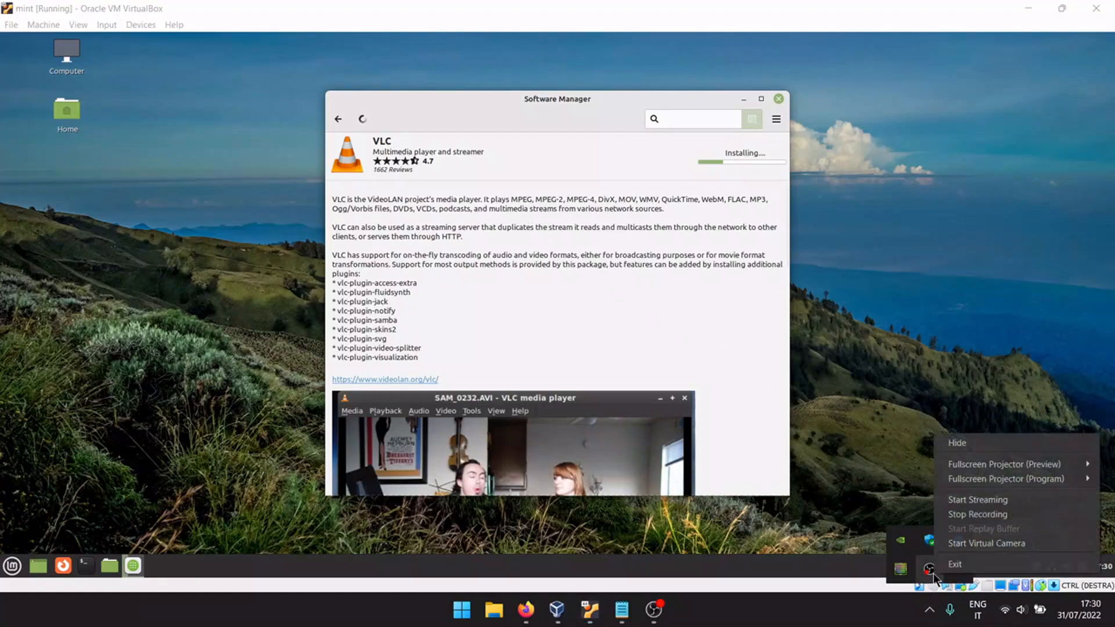
pyautogui.click(951, 516)
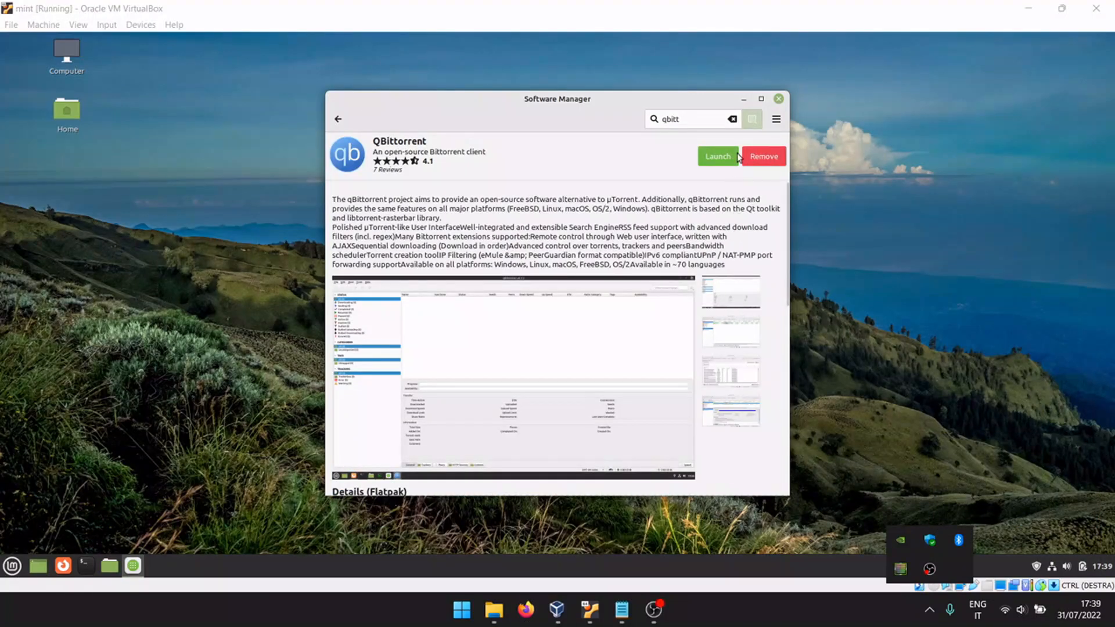
pyautogui.click(779, 99)
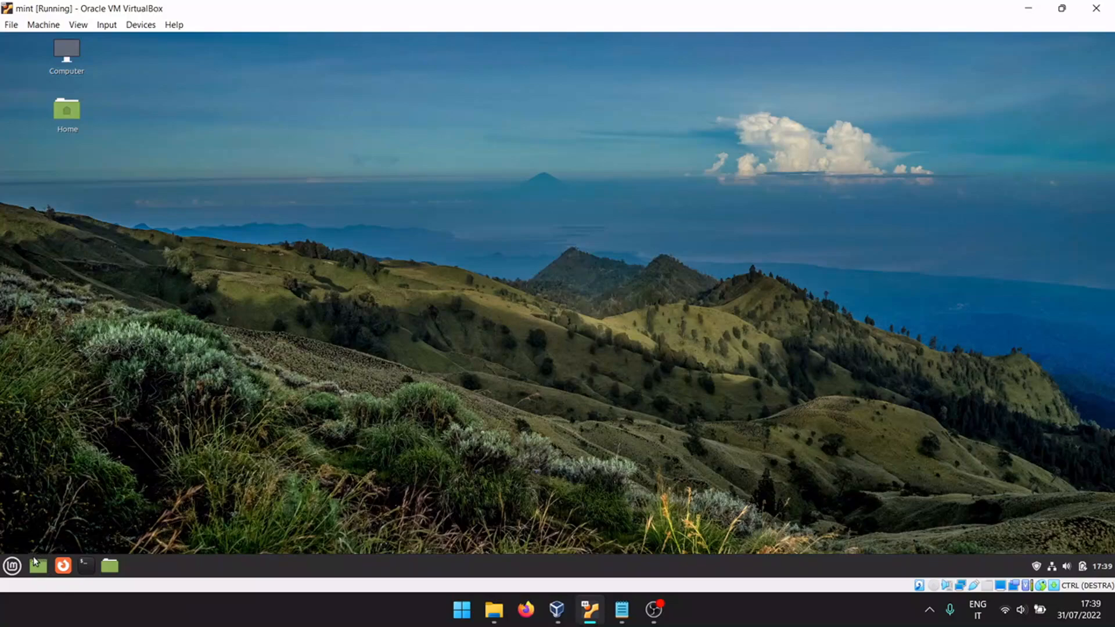
# - Open System Reports and start installing the missing language packs, including gimp-help-common
pyautogui.click(12, 566)
pyautogui.moveTo(109, 439)
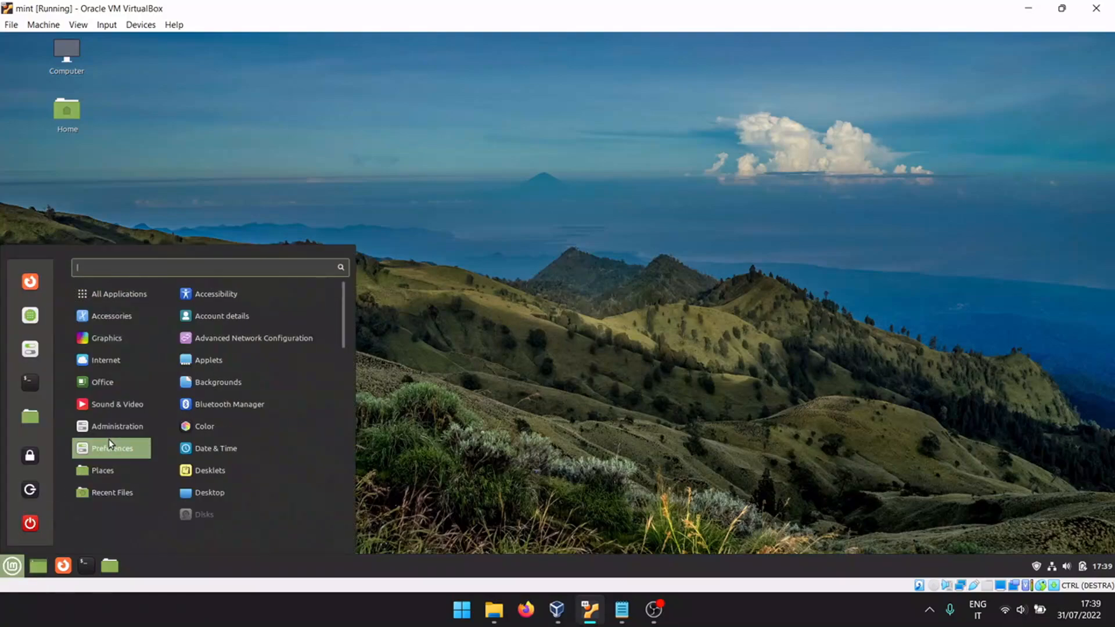
pyautogui.scroll(-3, 244, 434)
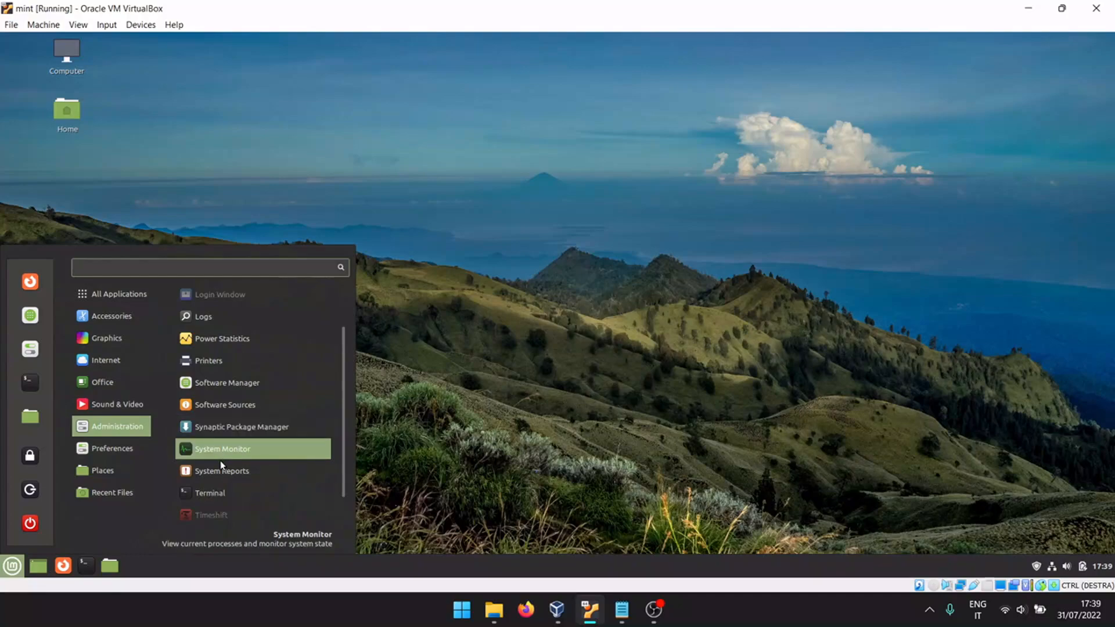
pyautogui.click(220, 465)
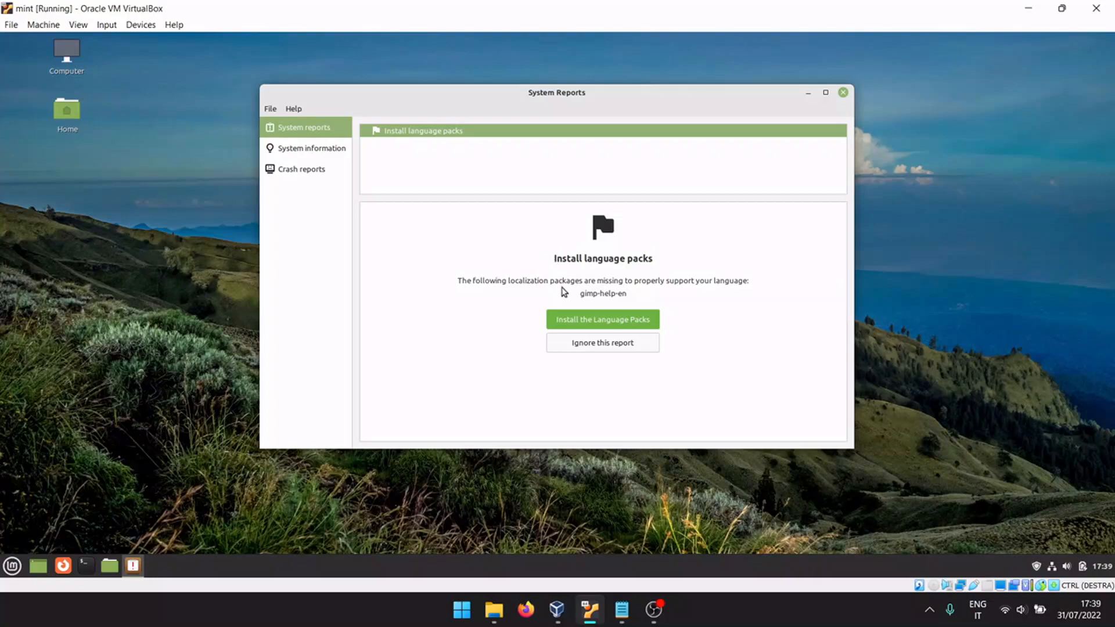
pyautogui.click(572, 319)
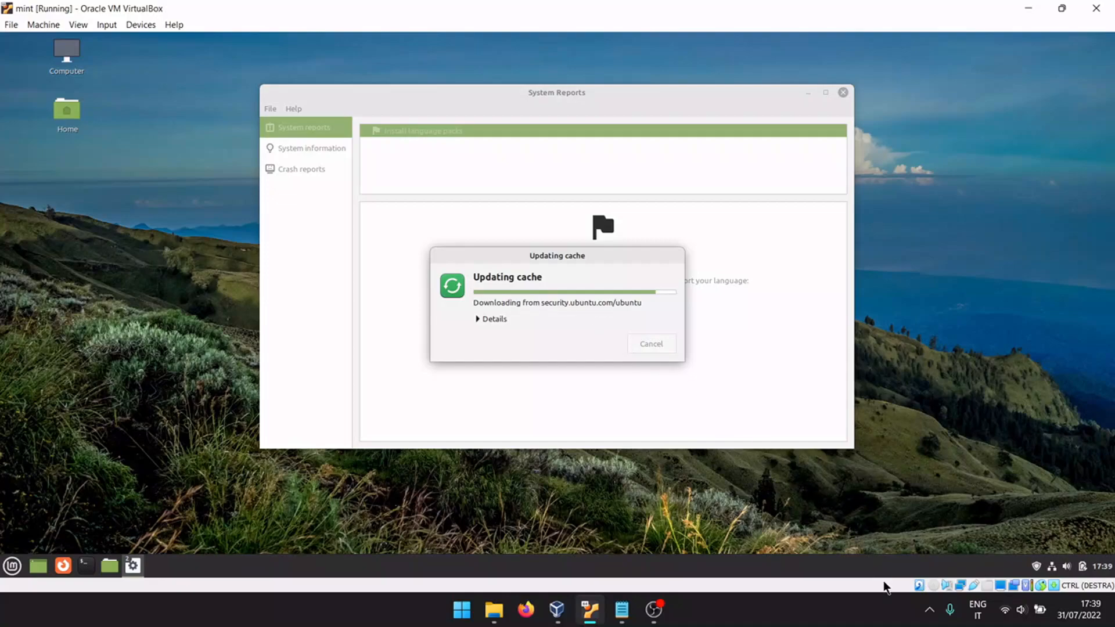
pyautogui.click(928, 611)
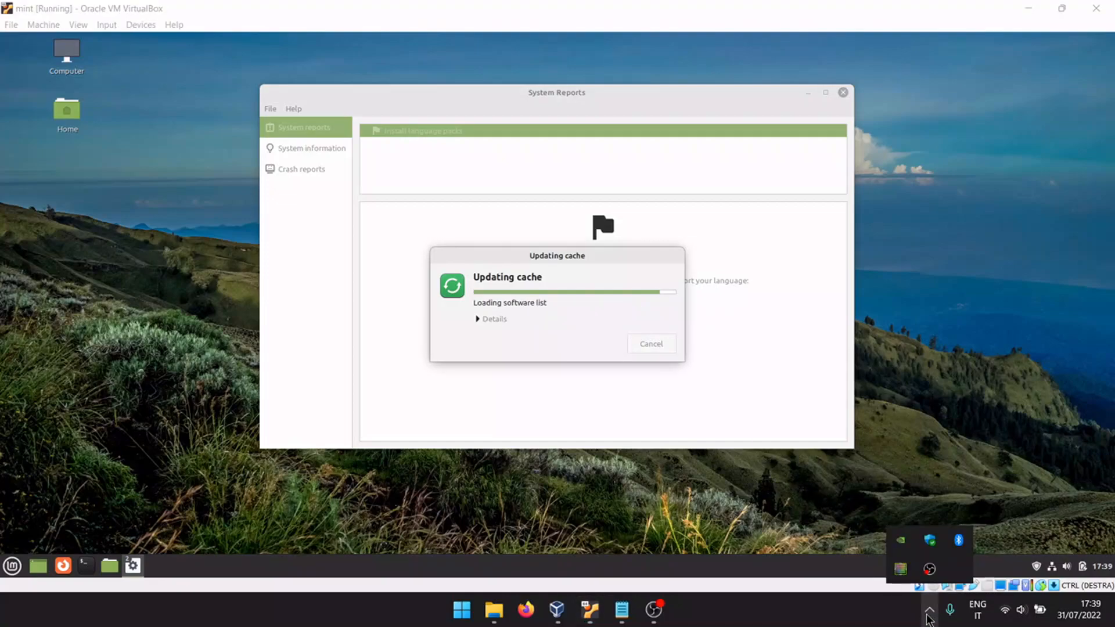
pyautogui.rightClick(929, 572)
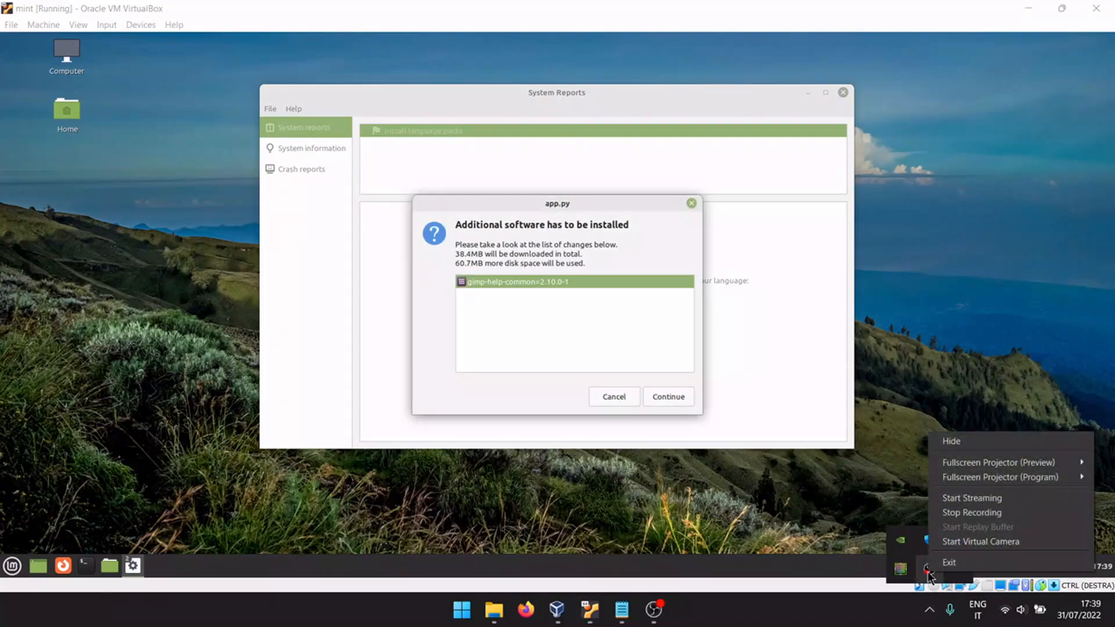
pyautogui.click(669, 372)
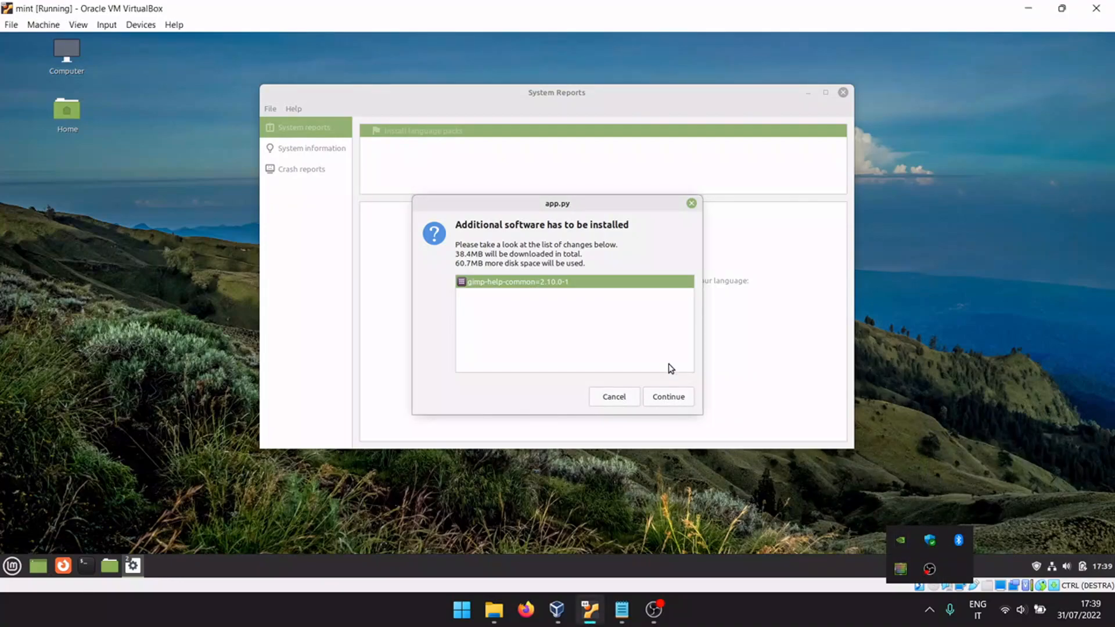
pyautogui.click(672, 390)
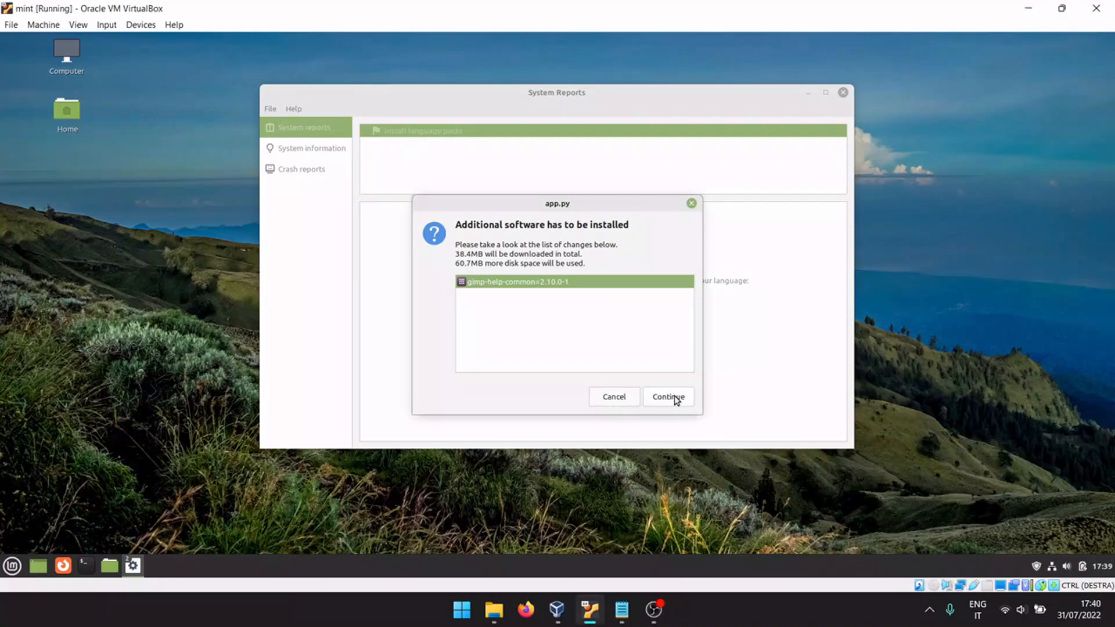